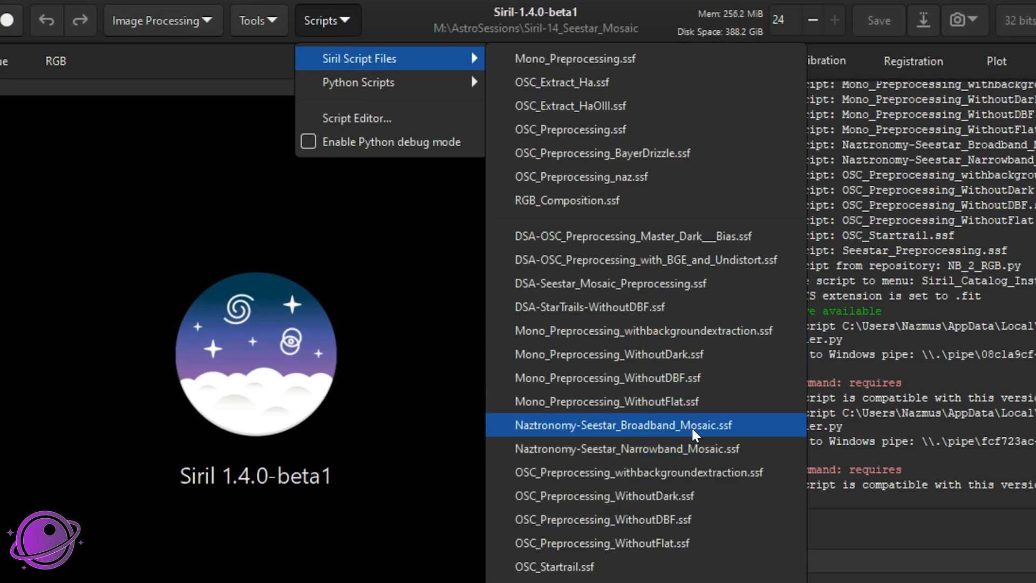
Dismiss the Siril Script Files list, leaving the console log visible.
left_click(691, 426)
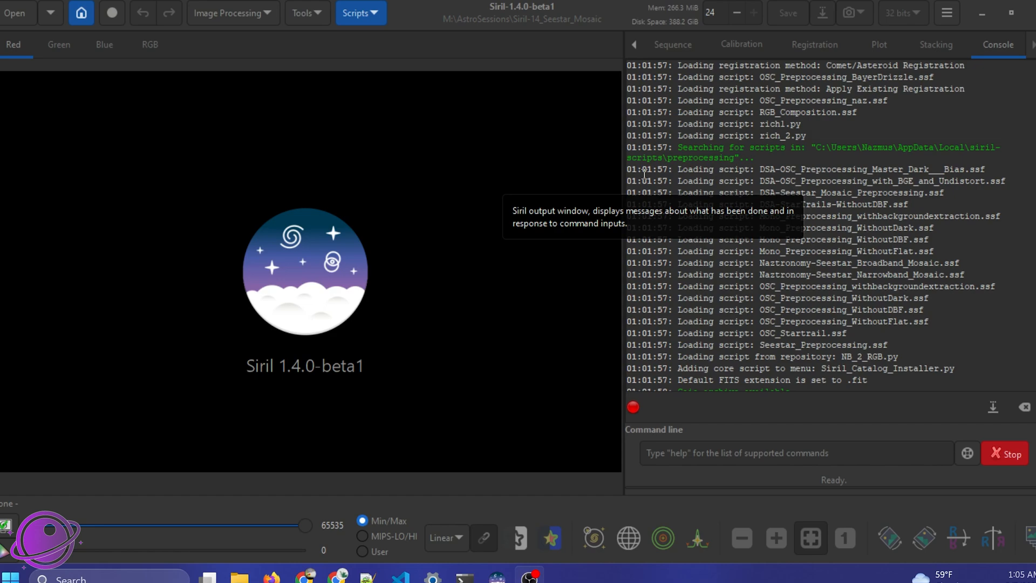
left_click(947, 14)
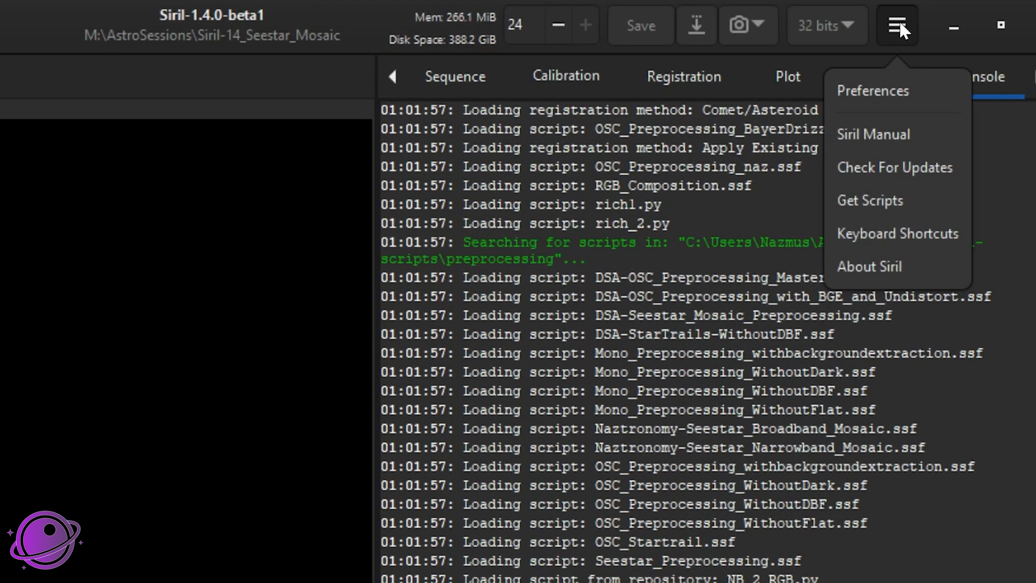
left_click(882, 101)
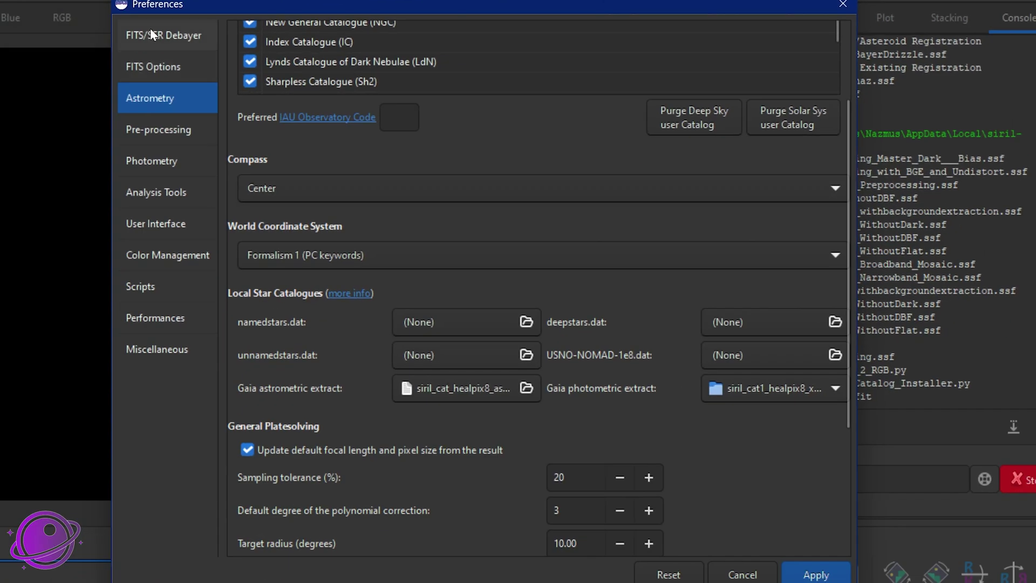
left_click(142, 36)
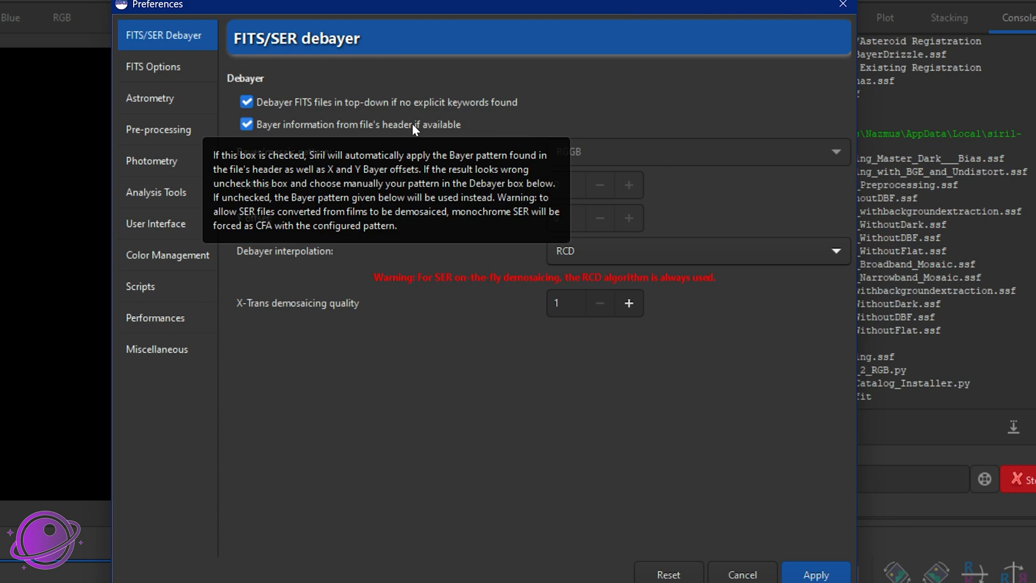
left_click(247, 124)
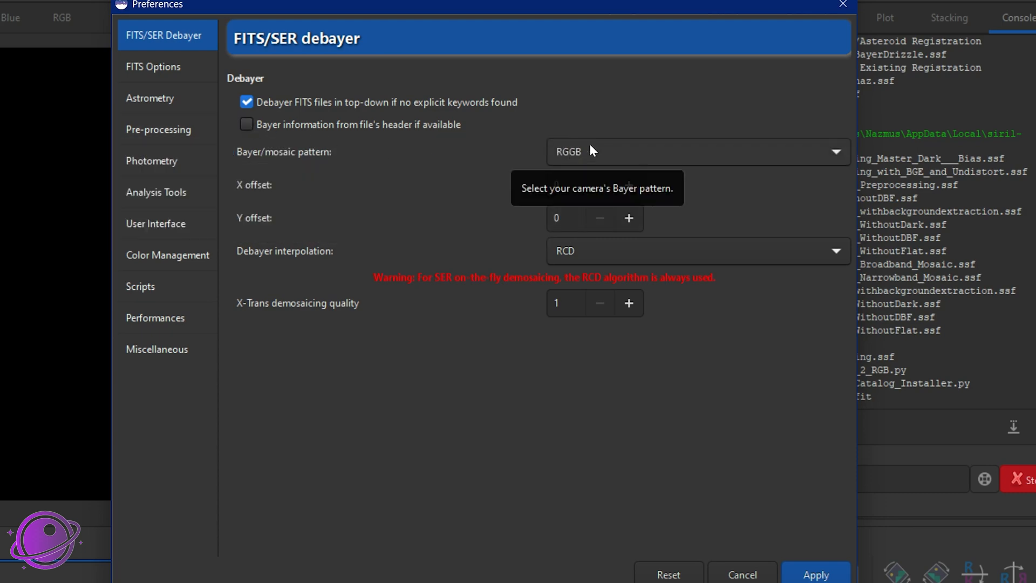
left_click(582, 156)
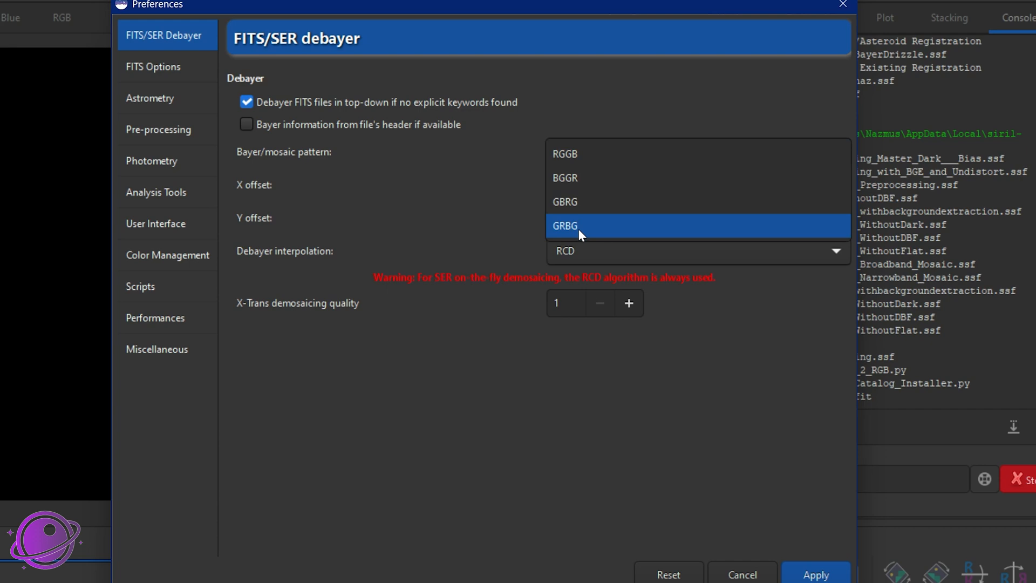
left_click(579, 229)
left_click(589, 153)
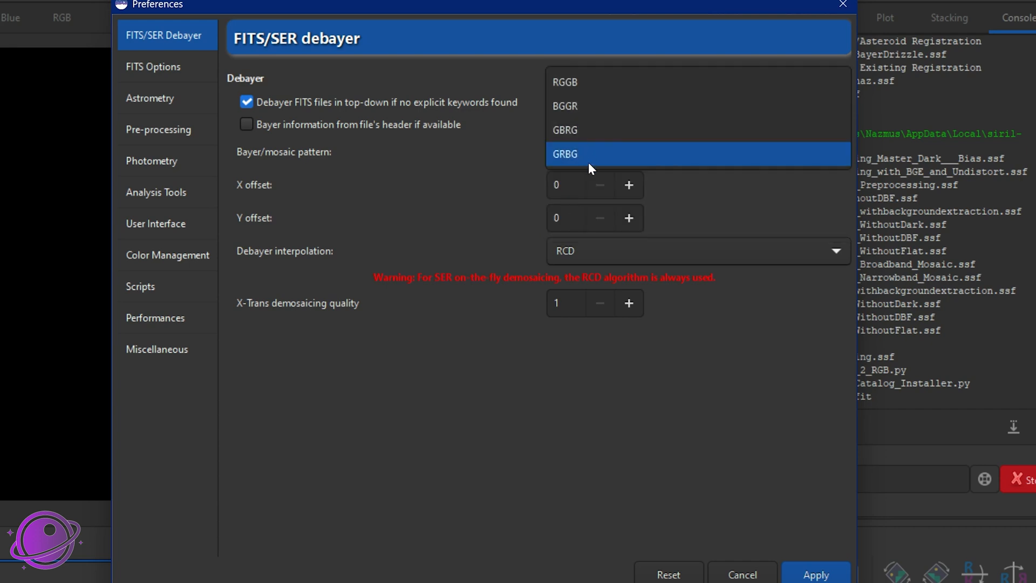
left_click(577, 81)
left_click(247, 124)
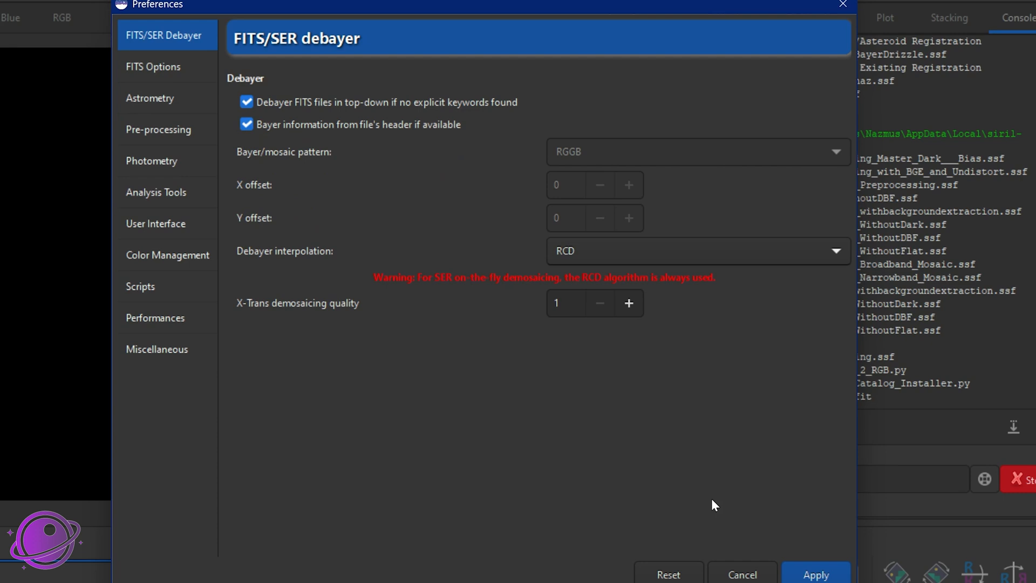
left_click(168, 92)
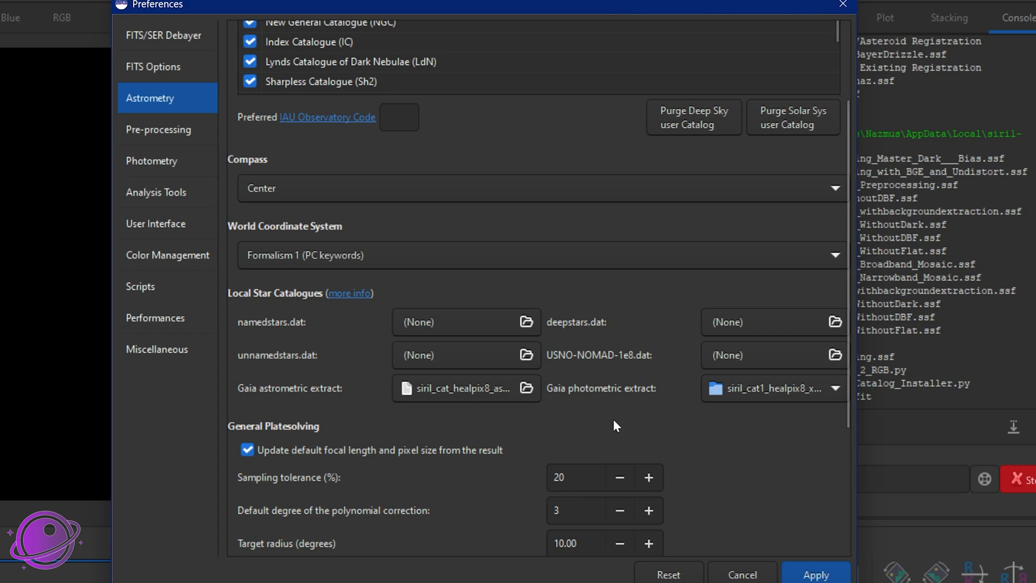
left_click(750, 575)
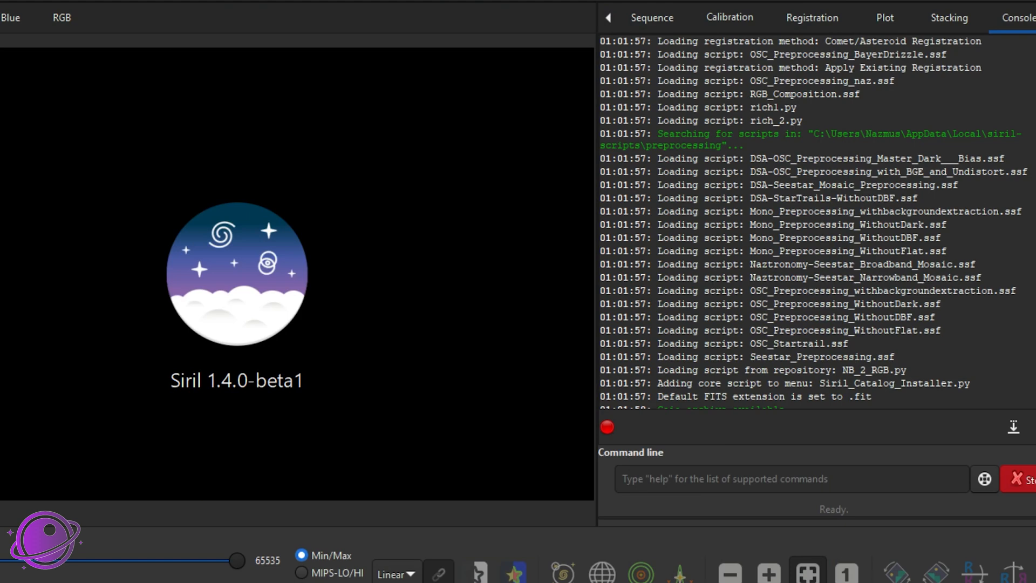
left_click(300, 17)
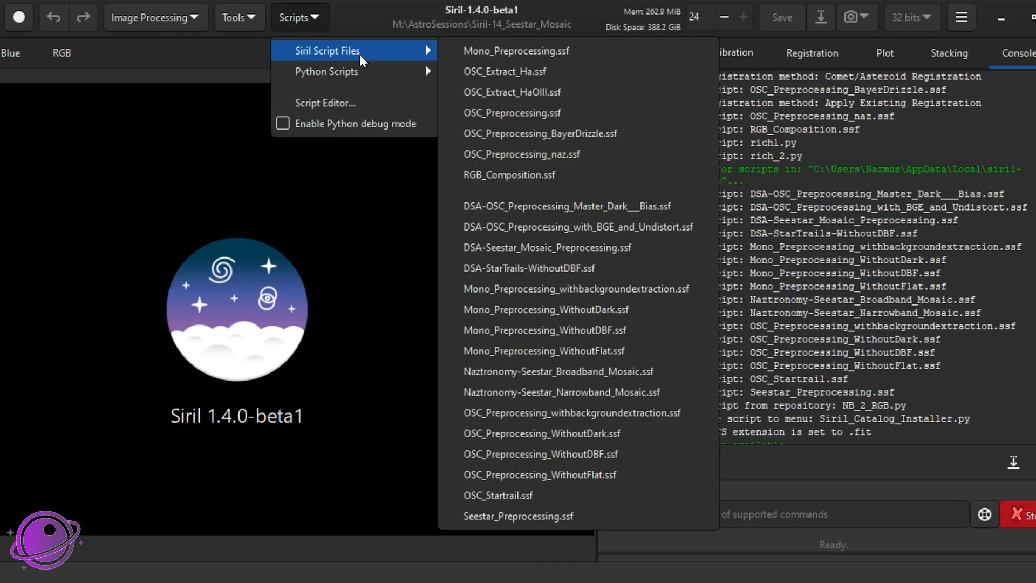
mouse_move(327, 71)
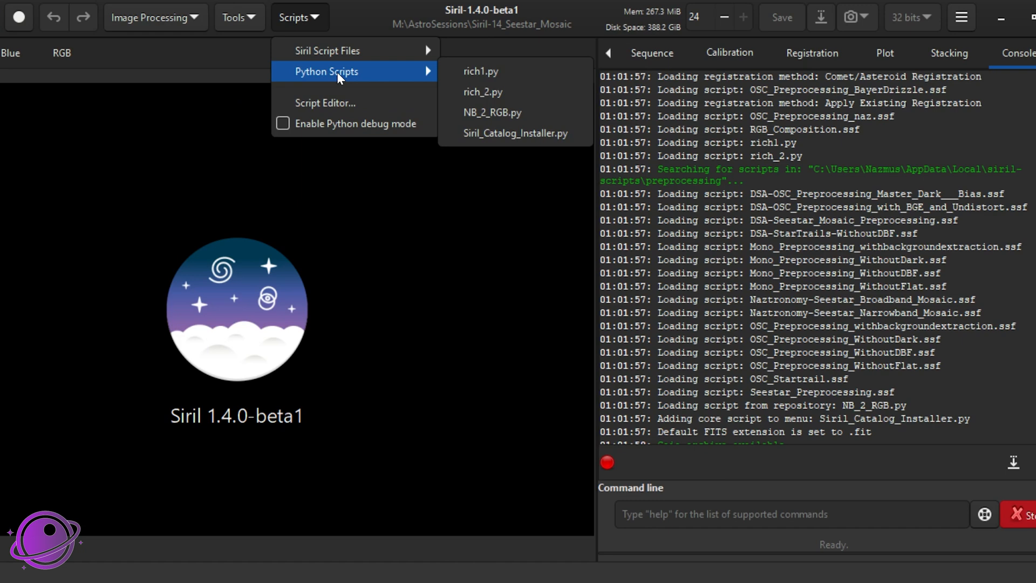
left_click(516, 133)
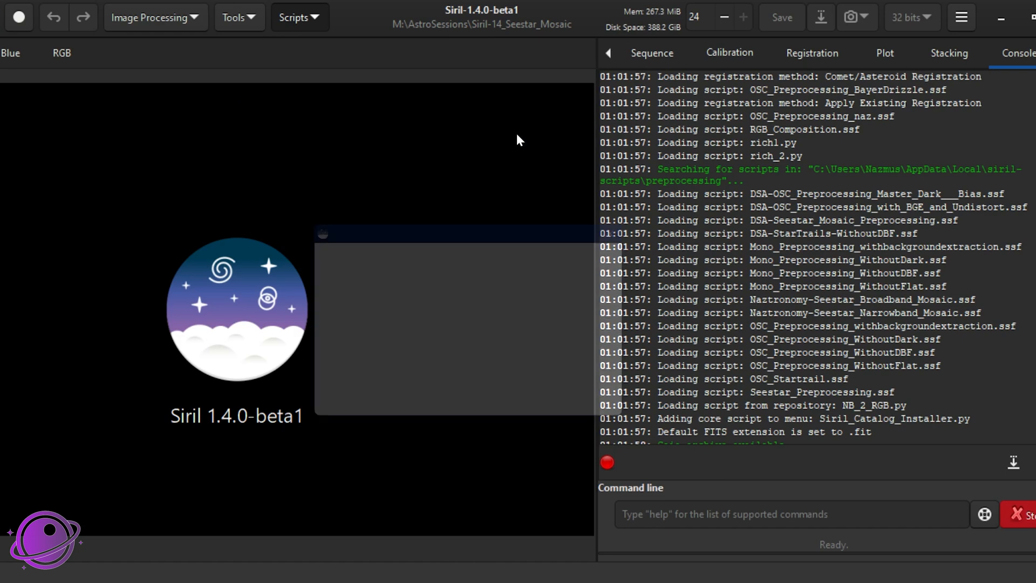
left_click(572, 424)
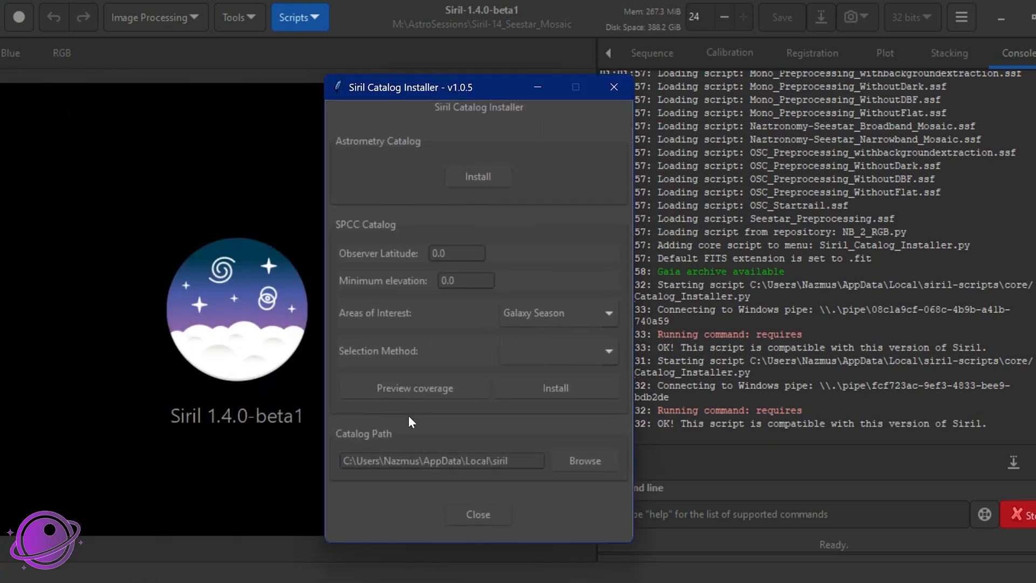
left_click(559, 351)
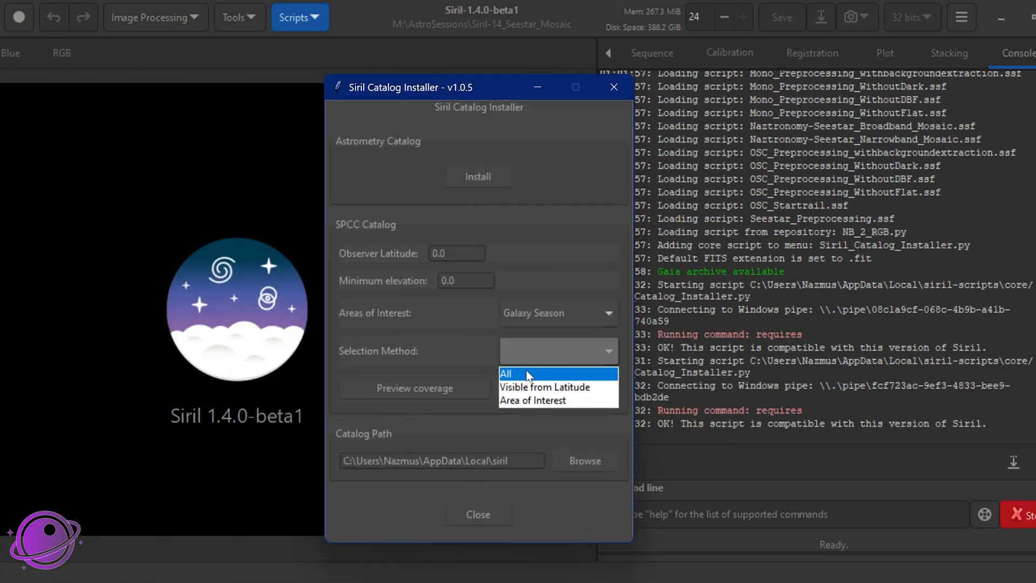
left_click(519, 362)
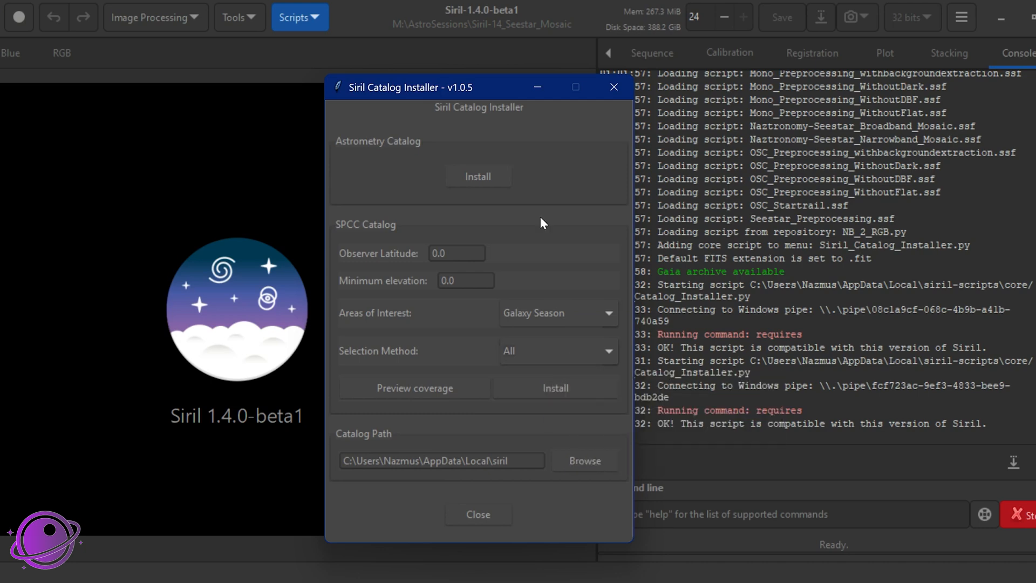
Close the catalog installer and bring up the Scripts page of Preferences.
left_click(613, 88)
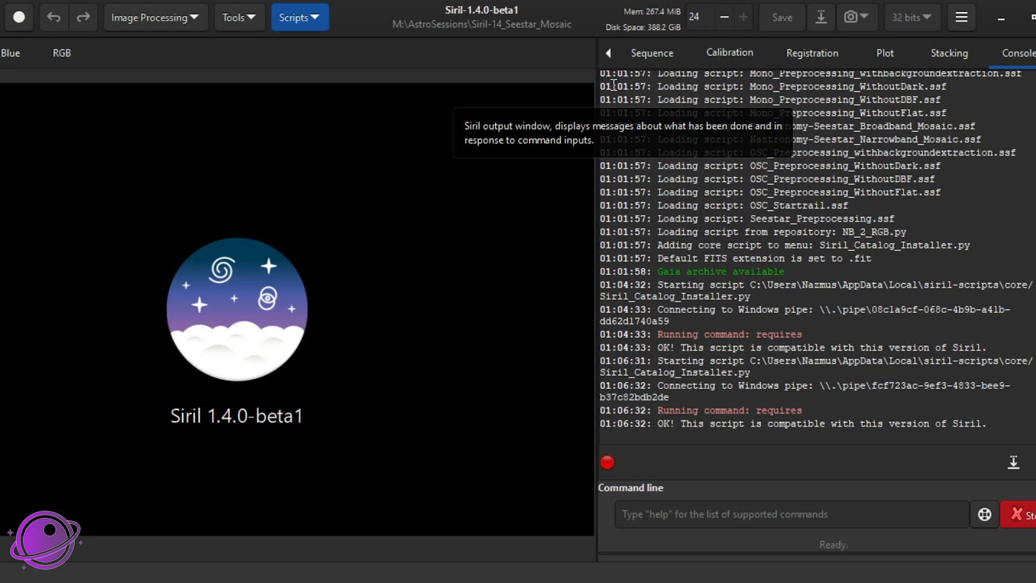
left_click(962, 17)
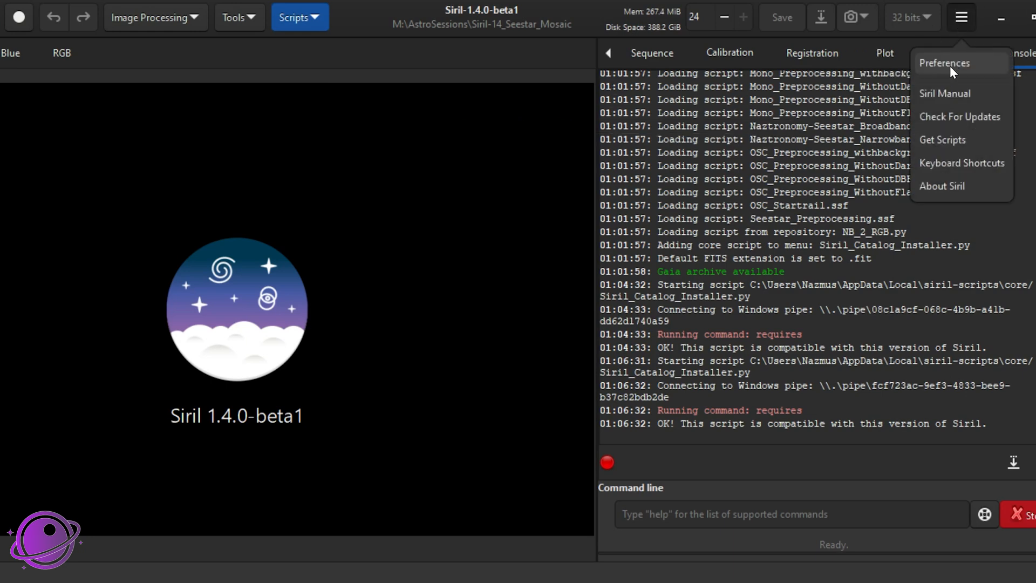
left_click(950, 66)
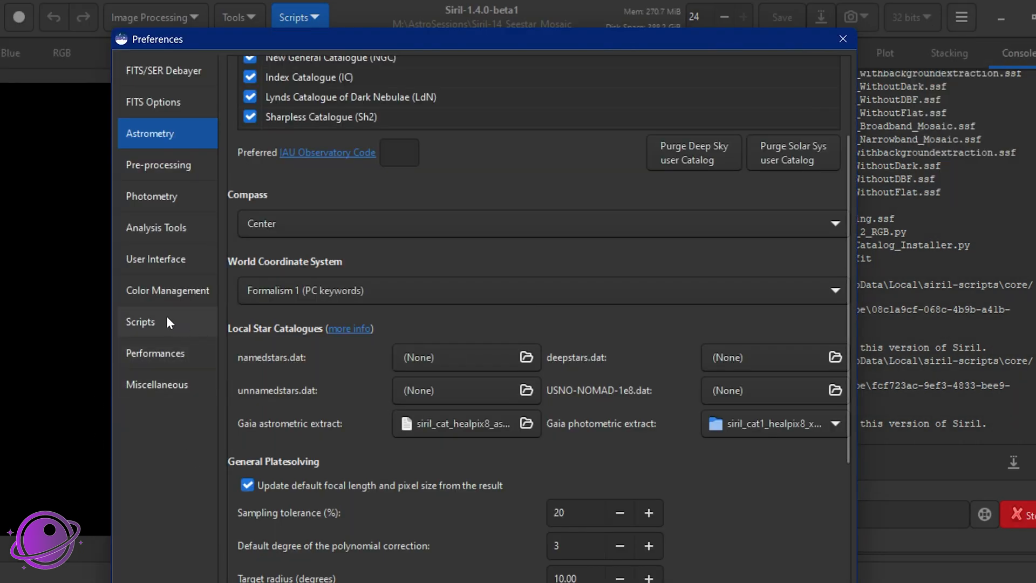
left_click(161, 321)
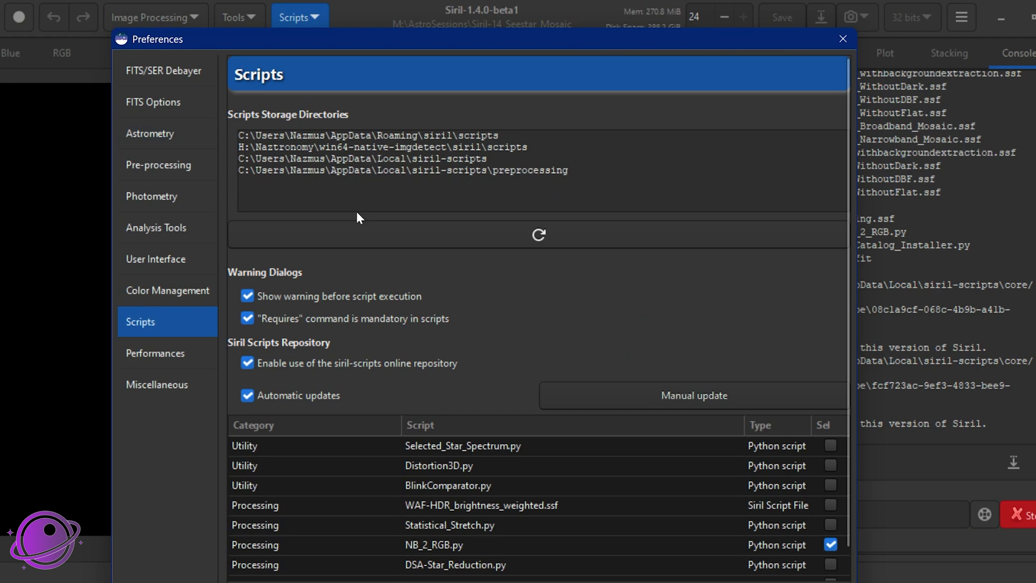
Highlight the script storage paths, ending on the local siril-scripts preprocessing directory.
left_click_drag(596, 168, 186, 134)
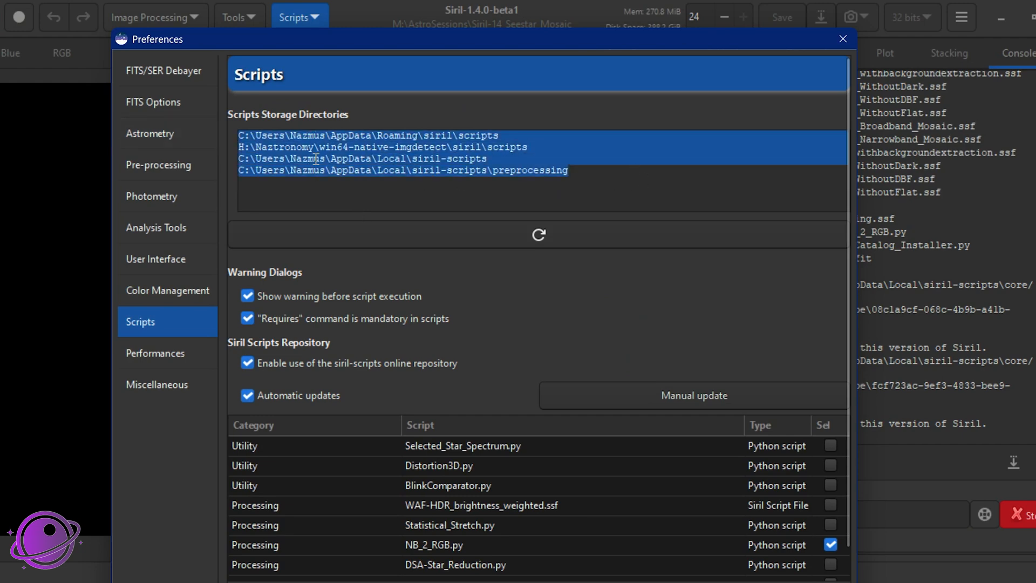
left_click(392, 205)
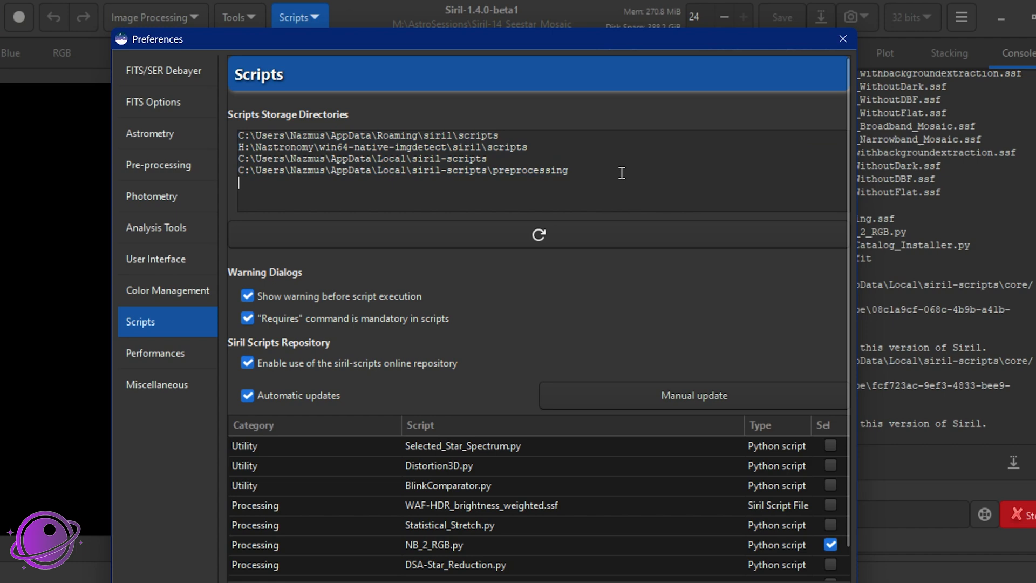
left_click_drag(624, 172, 219, 168)
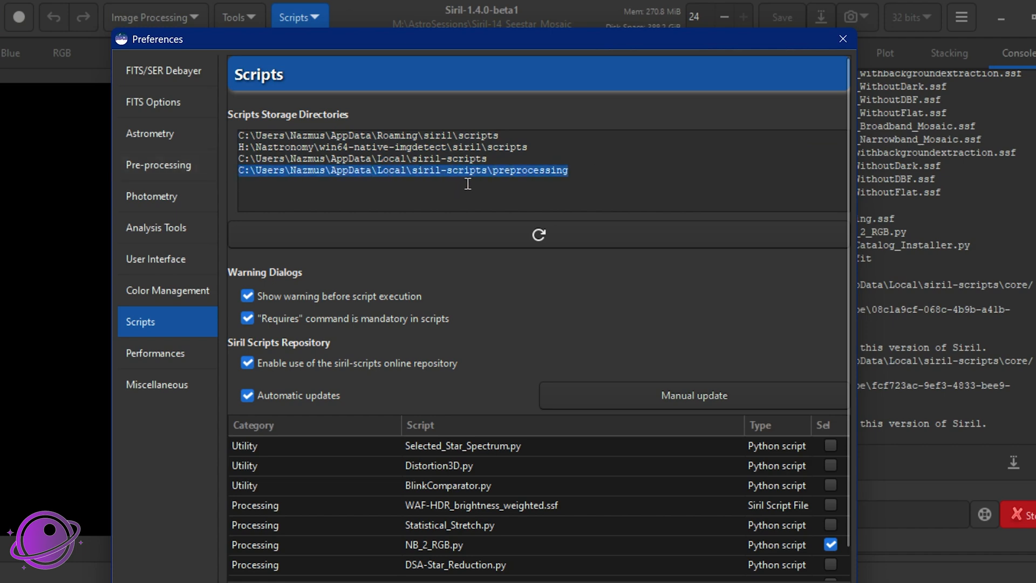
left_click_drag(488, 159, 130, 161)
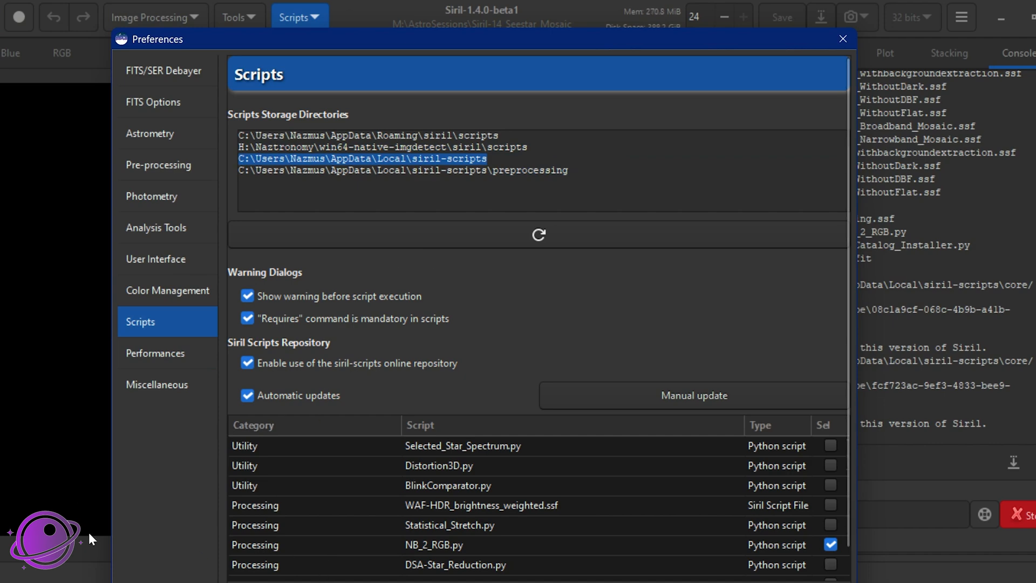
Browse the siril-scripts preprocessing, processing and utility folders, settling on preprocessing.
left_click(147, 555)
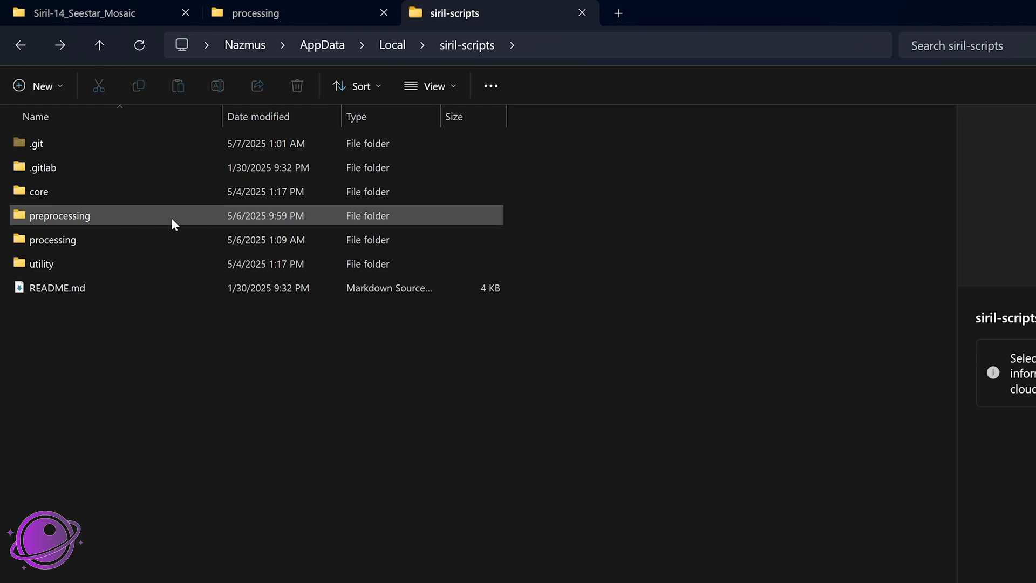
double_click(56, 205)
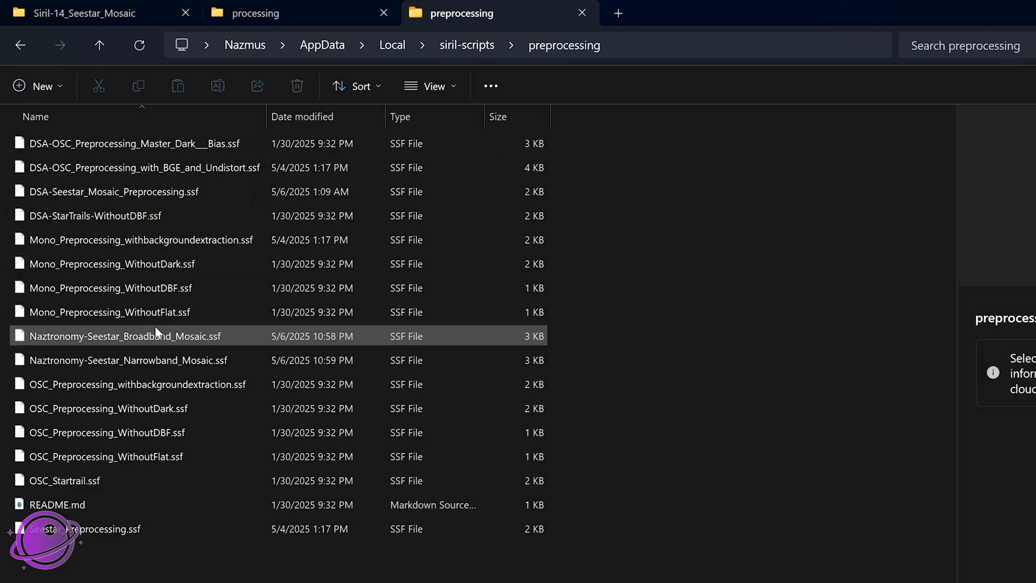
key("alt+Left")
double_click(77, 237)
key("alt+Left")
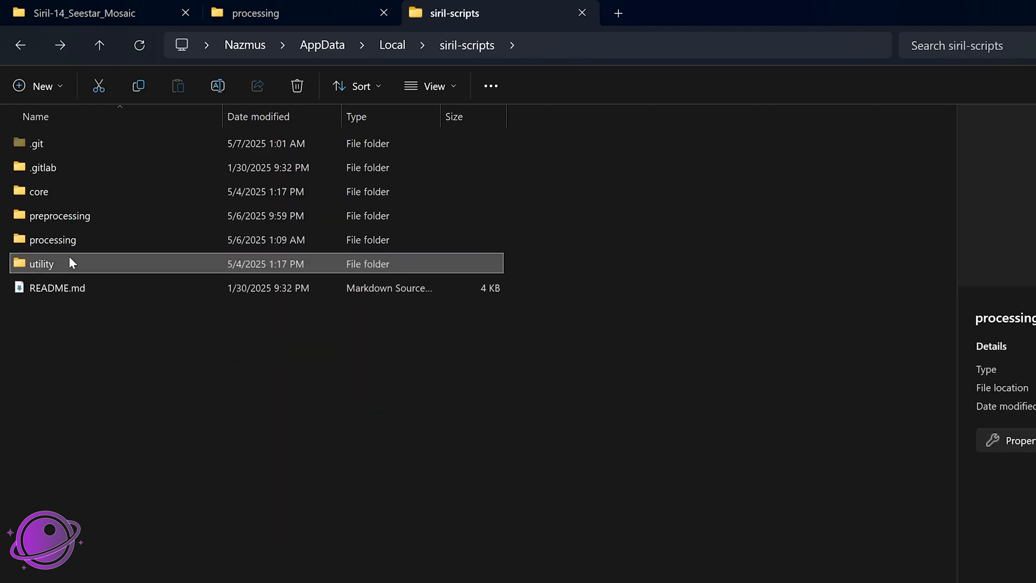
double_click(69, 263)
key("alt+Left")
double_click(76, 217)
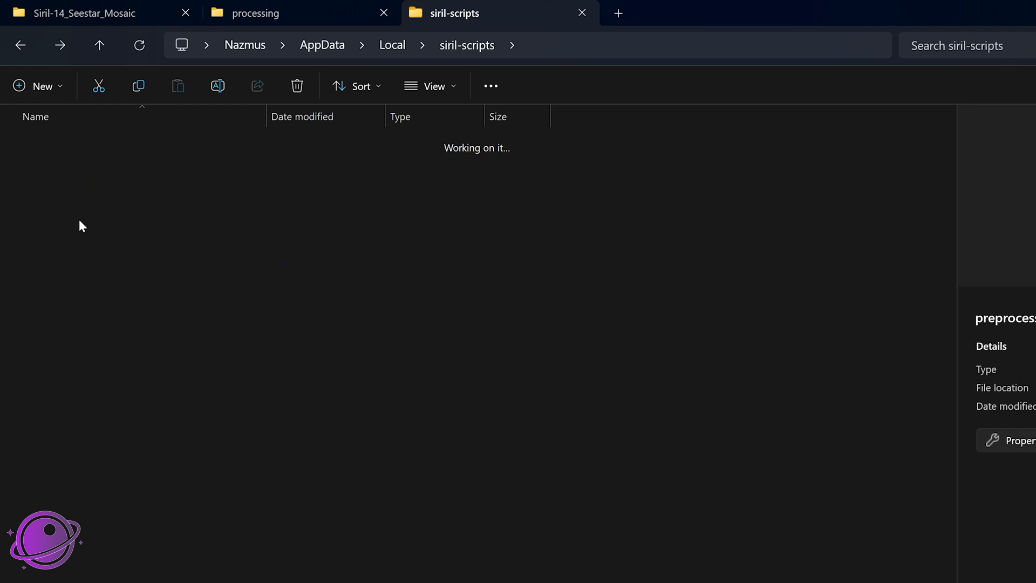
Select the Narrowband mosaic .ssf, close Siril's Preferences and go to the GitHub repository.
left_click(131, 340)
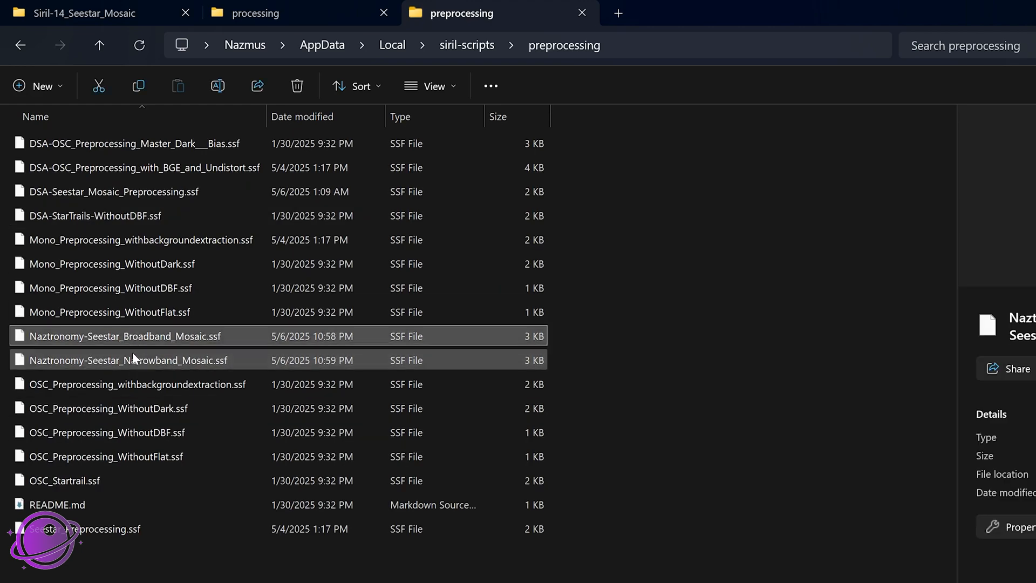
left_click(131, 358)
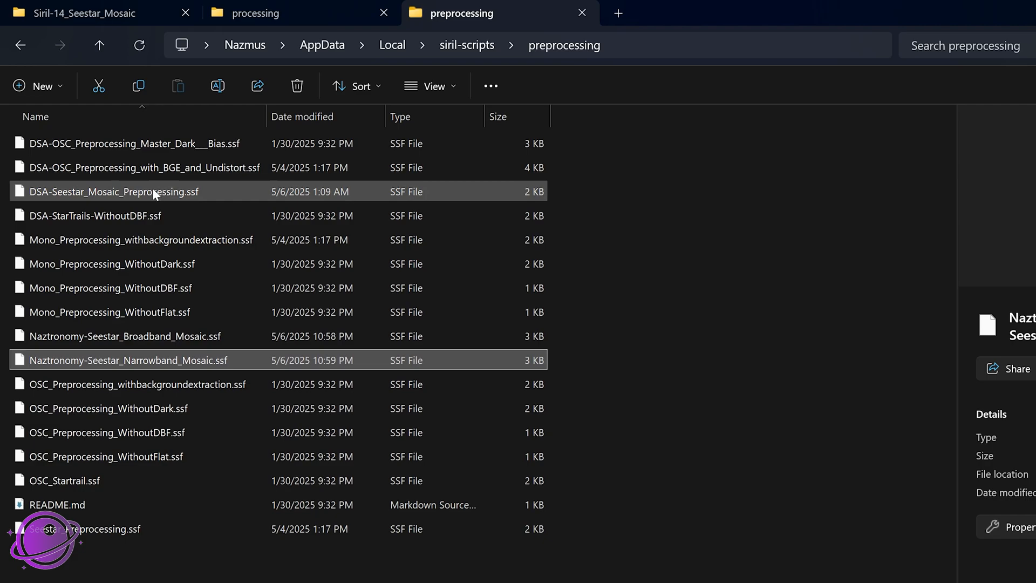
key("alt+Tab")
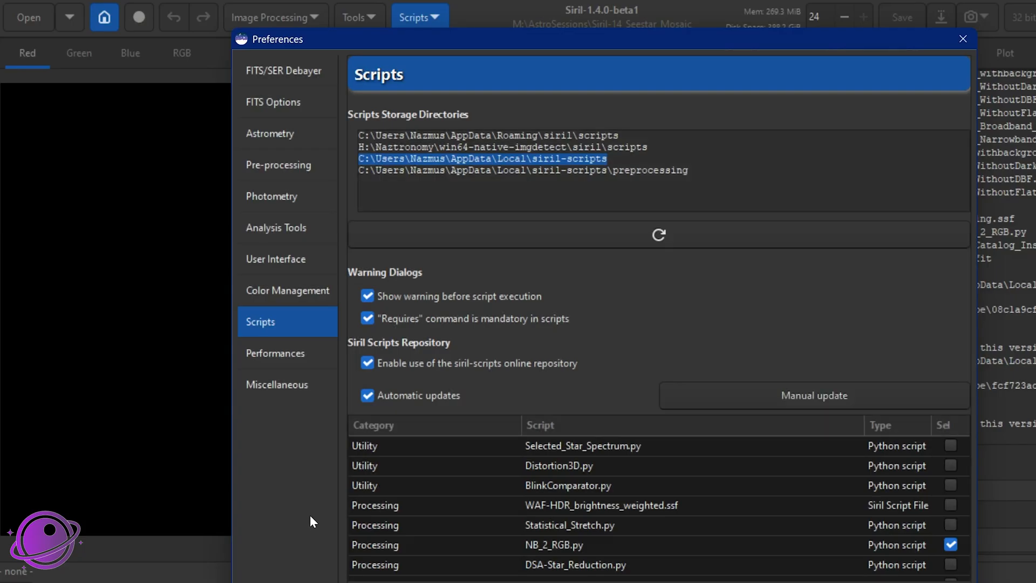
scroll(573, 509, "down", 2)
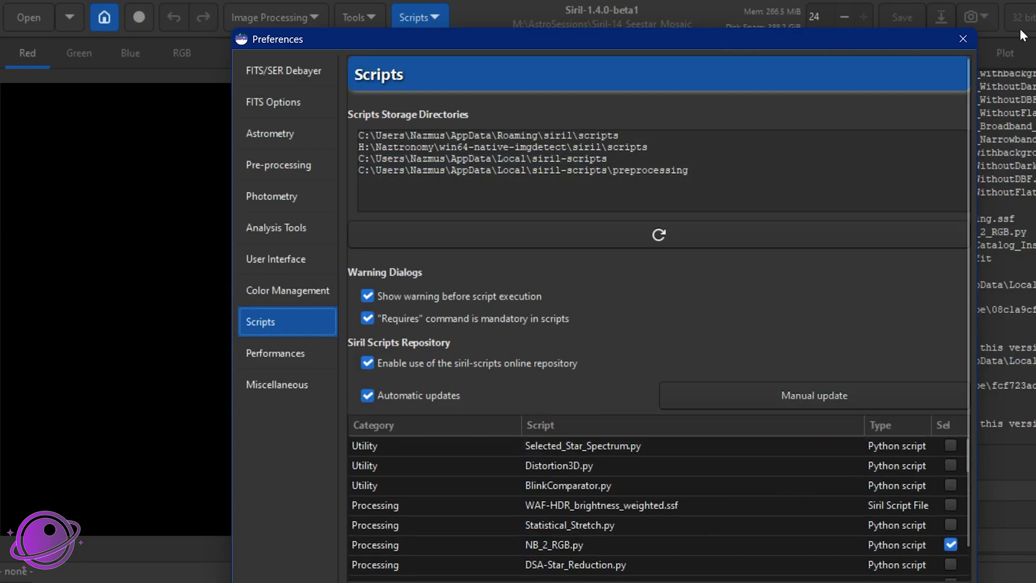
left_click(963, 38)
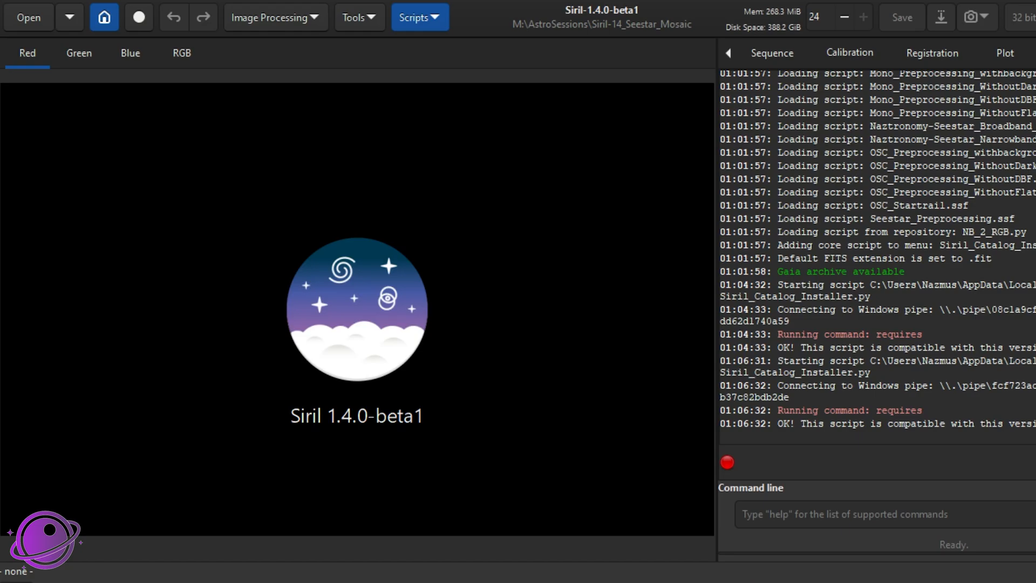
left_click(486, 535)
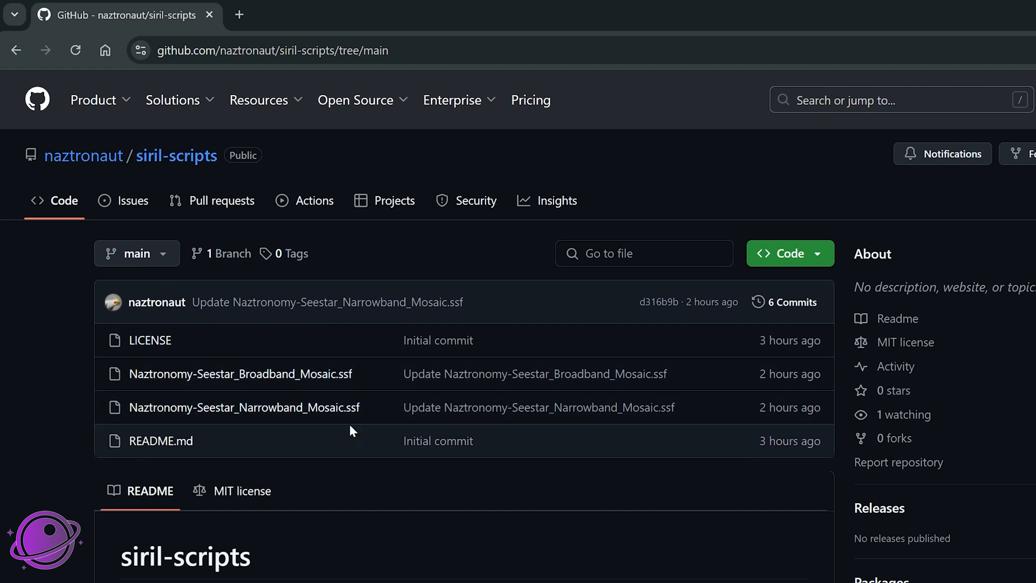
Download the raw Naztronomy-Seestar_Broadband_Mosaic.ssf and dismiss the finished download notice.
left_click(316, 379)
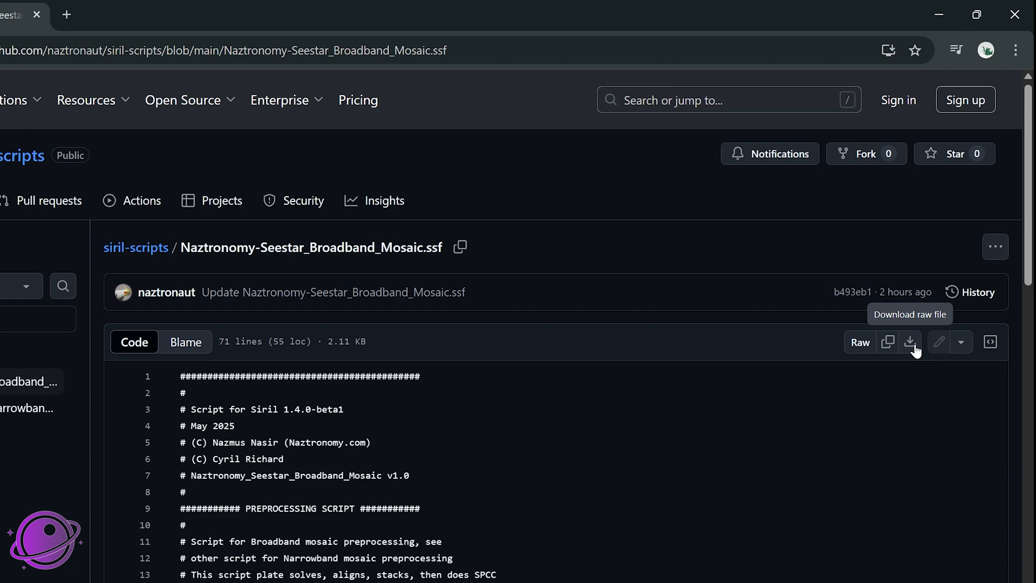
scroll(405, 381, "down", 4)
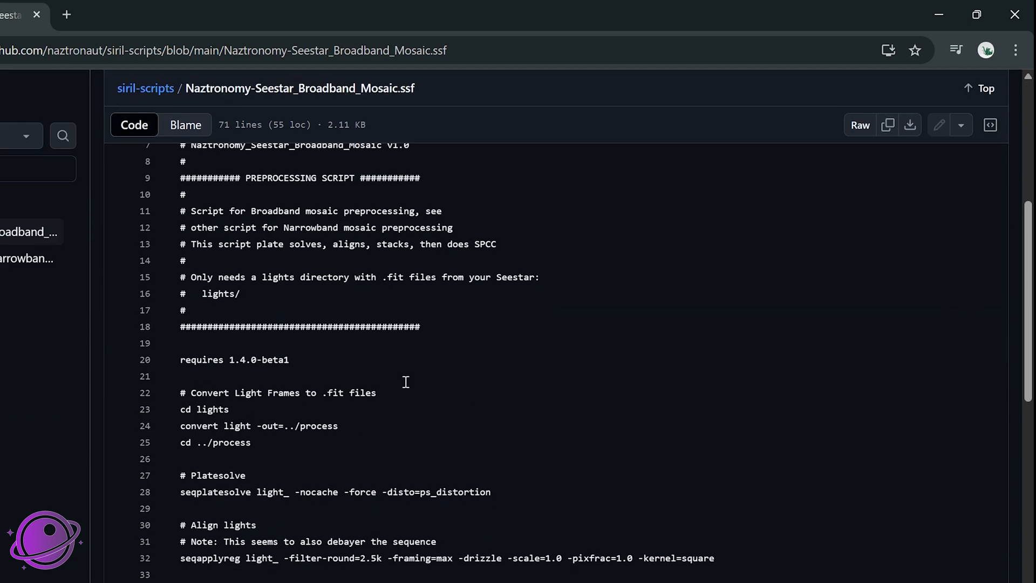
scroll(455, 415, "up", 5)
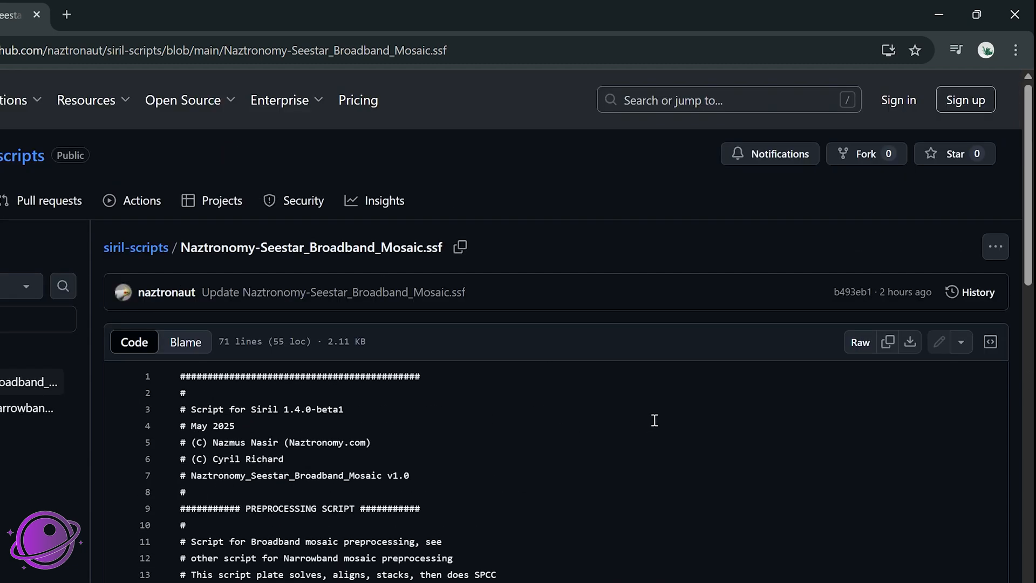
left_click(910, 341)
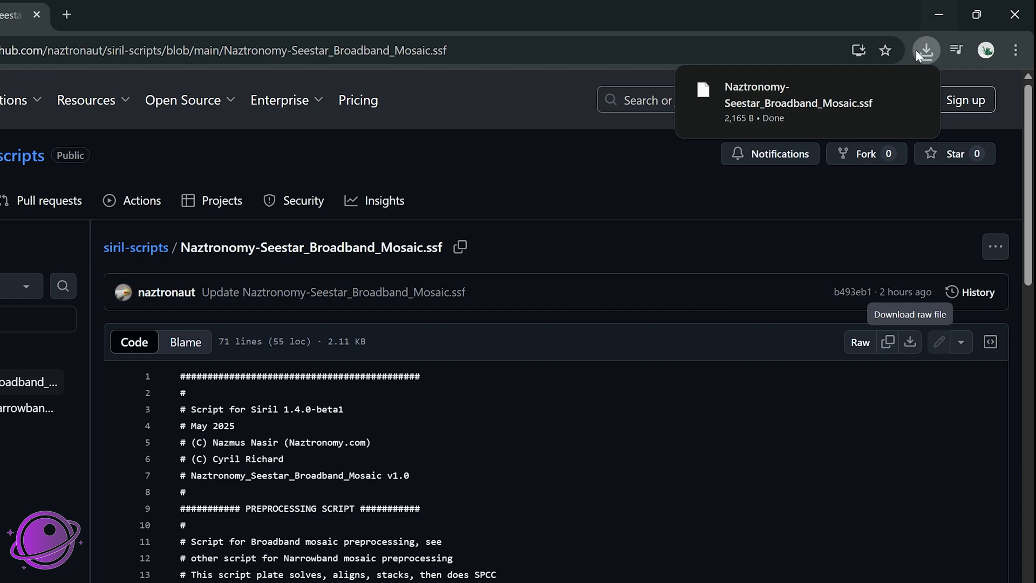
left_click(880, 94)
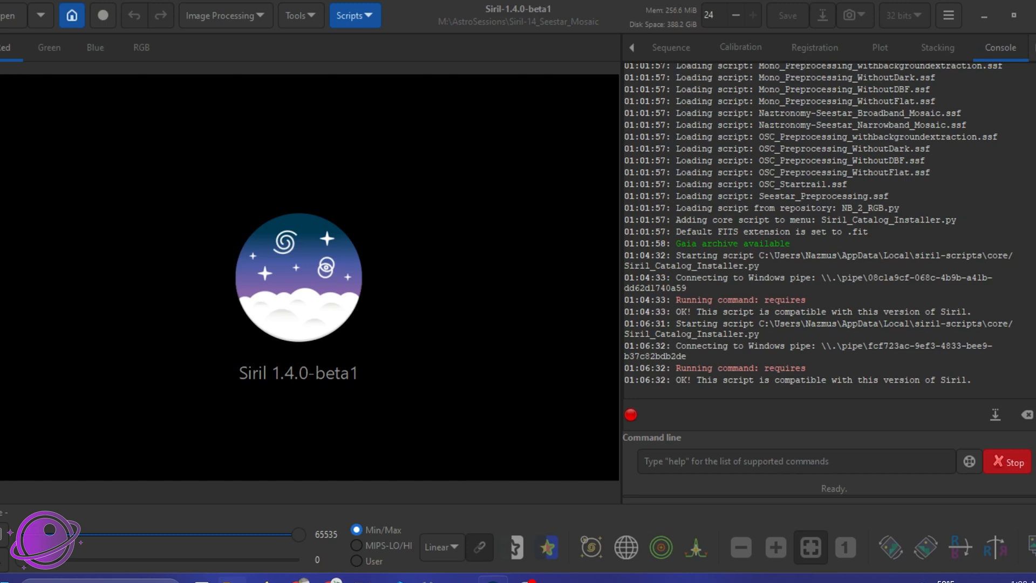
left_click(949, 16)
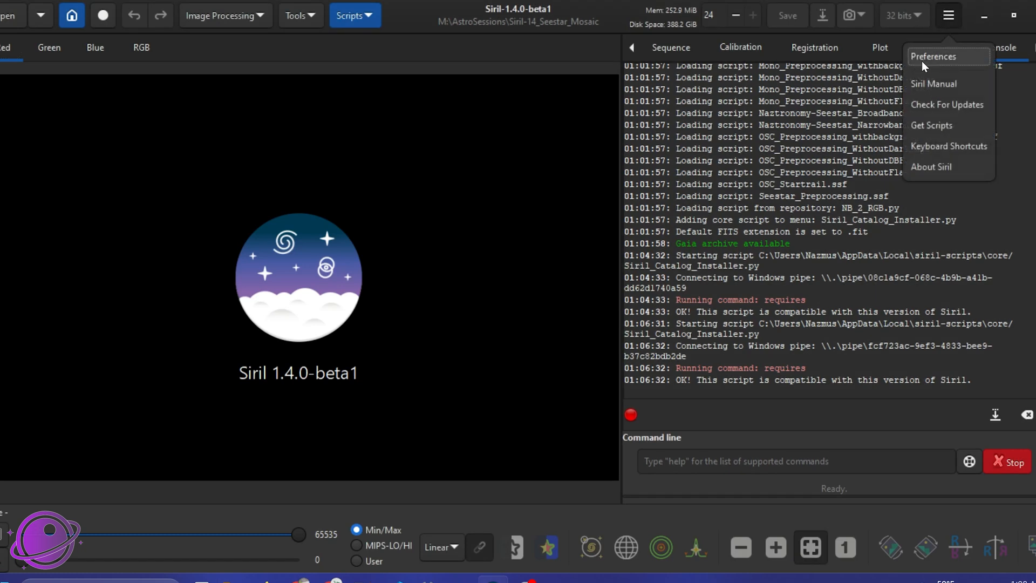
left_click(940, 59)
left_click_drag(527, 142, 306, 119)
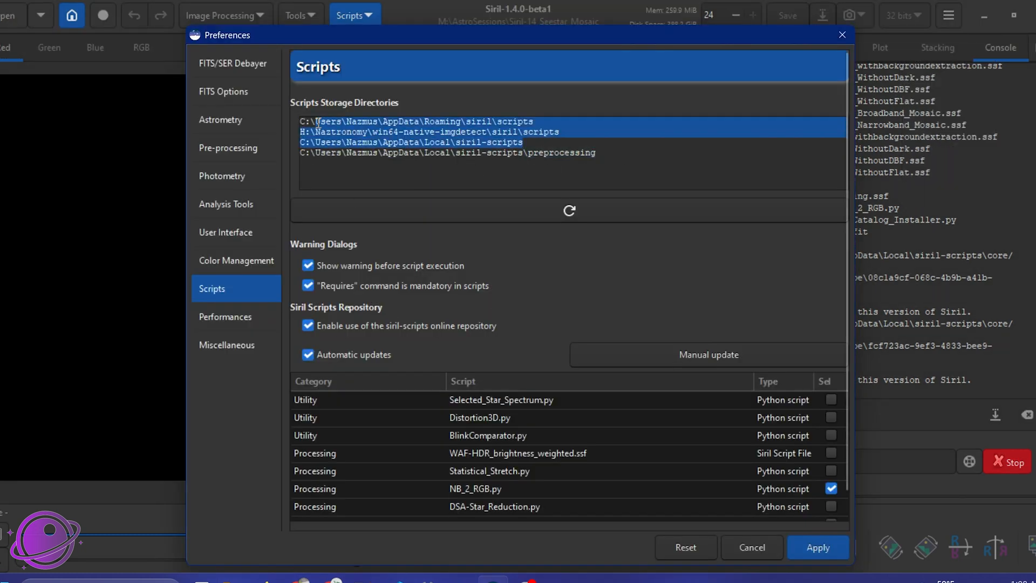
left_click(615, 155)
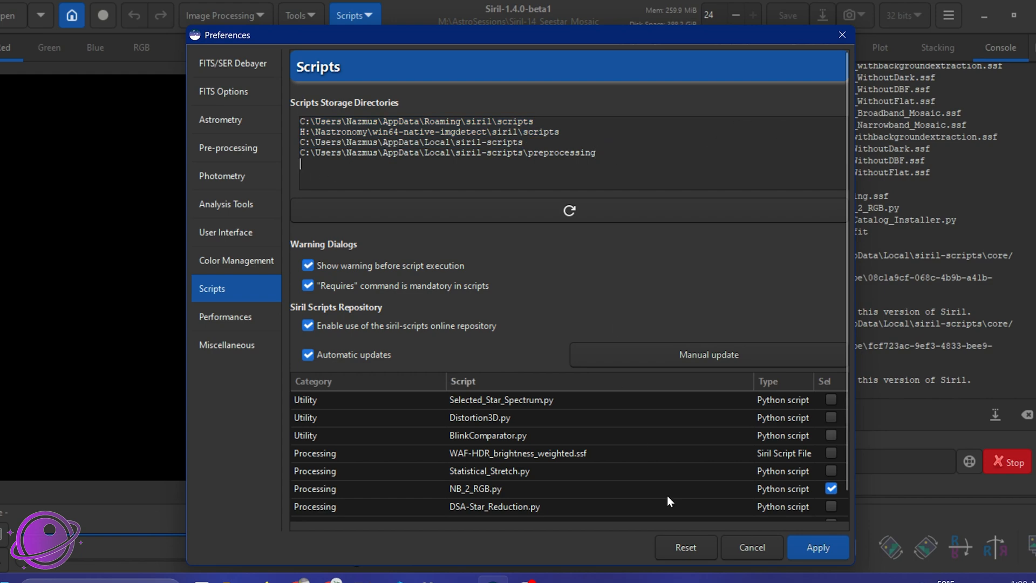
left_click(740, 552)
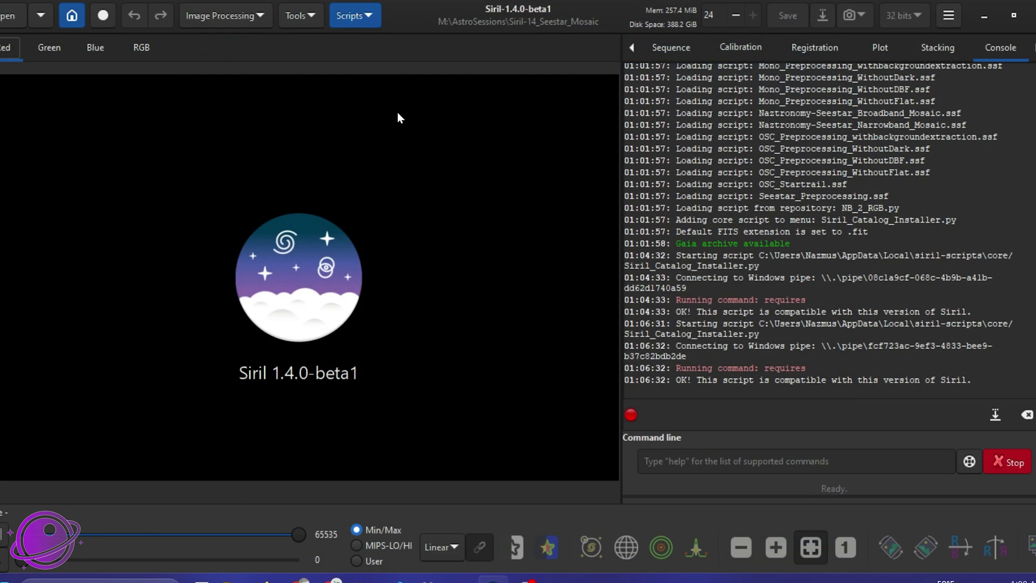
left_click(361, 16)
mouse_move(381, 45)
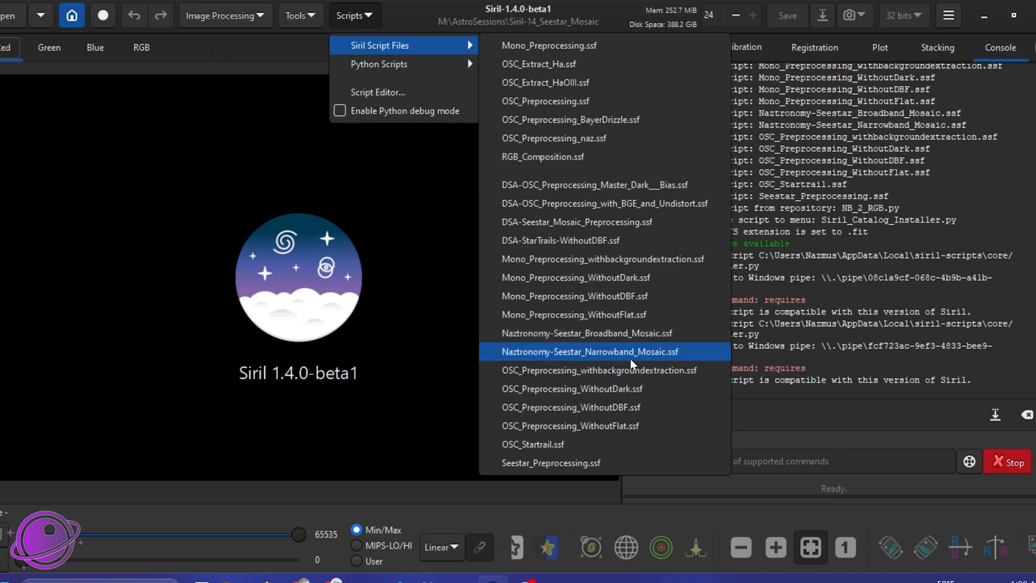
left_click(905, 208)
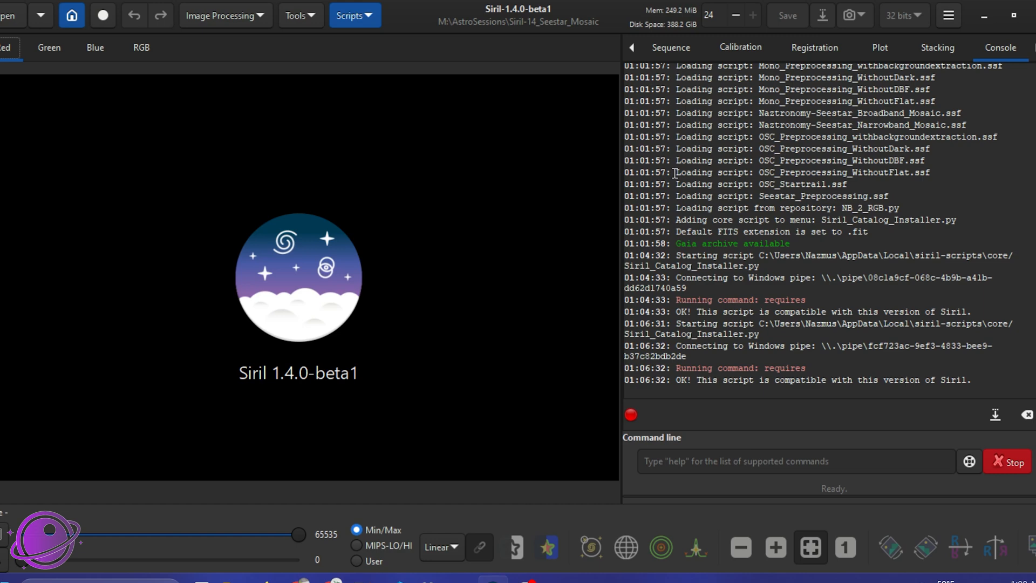
left_click(73, 16)
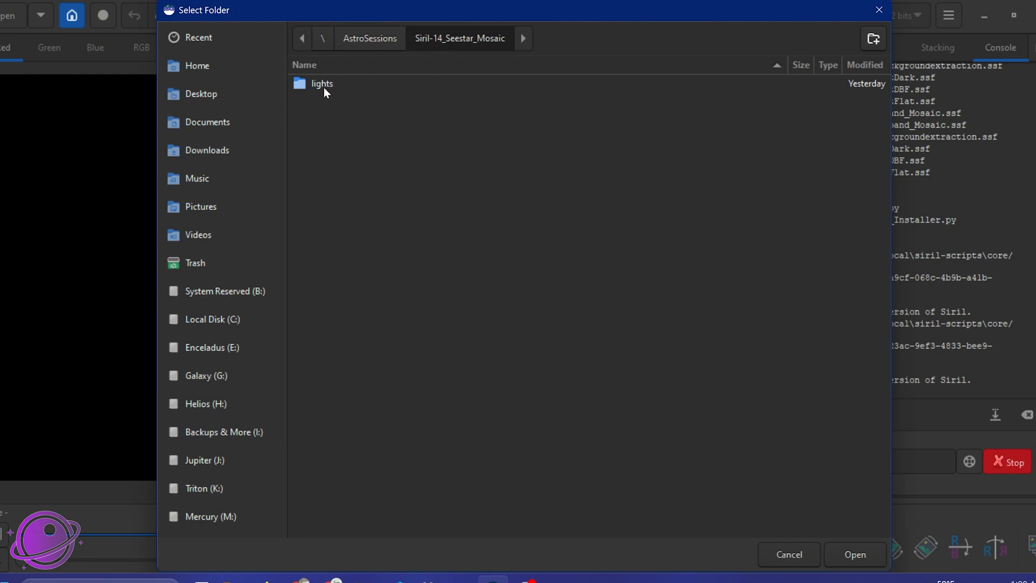
Browse the Seestar mosaic session's lights folder of 276 M31 frames, then go back to Siril.
left_click(790, 554)
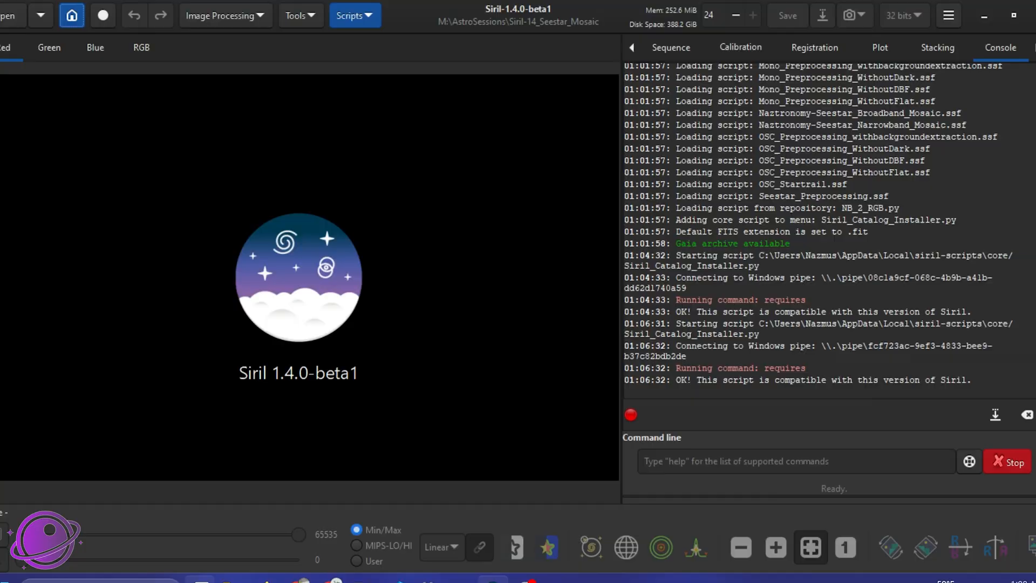
left_click(203, 579)
left_click(113, 6)
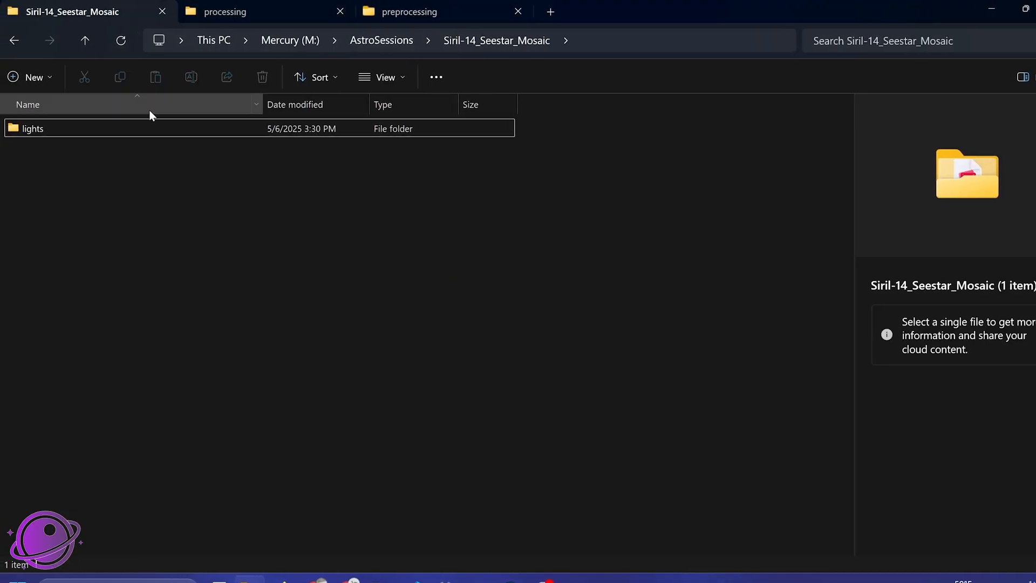
double_click(24, 128)
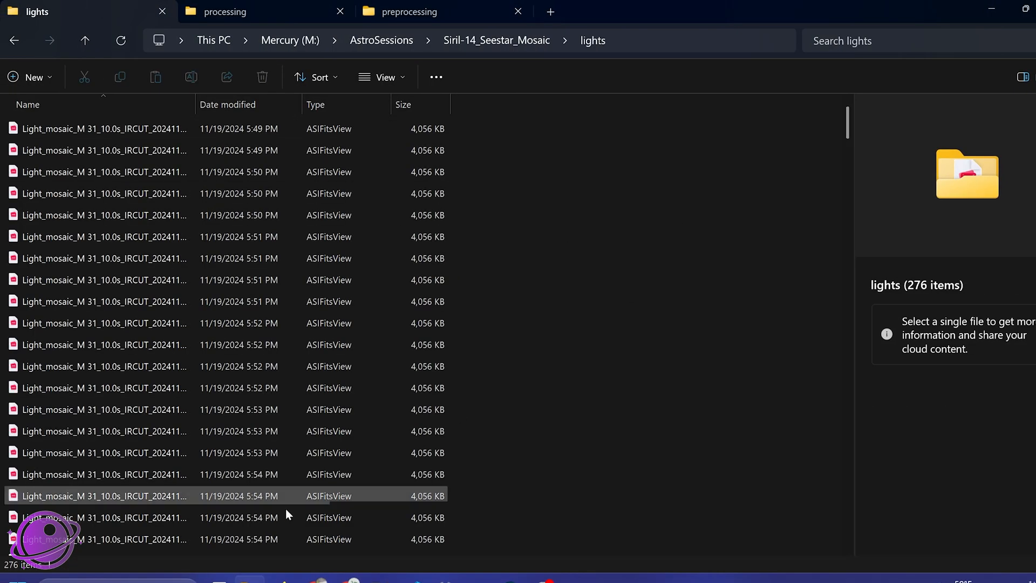
left_click_drag(853, 115, 848, 530)
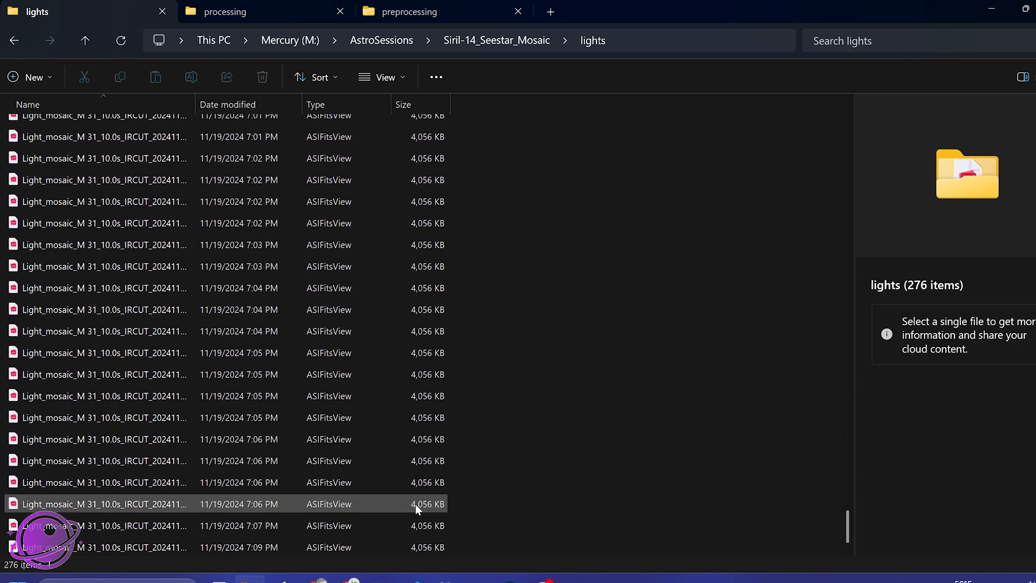
mouse_move(849, 526)
left_mouse_down()
mouse_move(857, 294)
mouse_move(849, 550)
left_mouse_up()
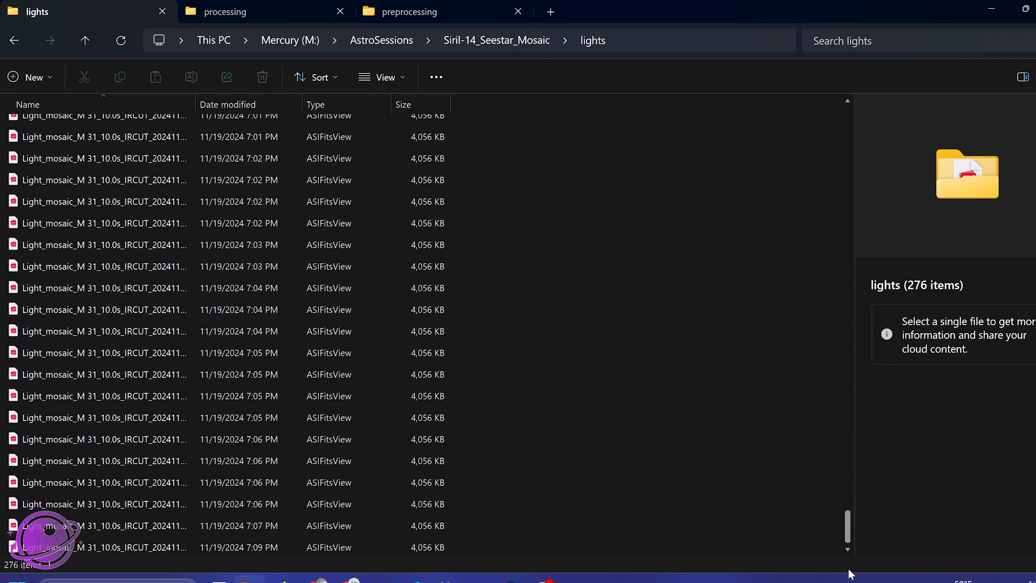
left_click_drag(614, 553, 270, 221)
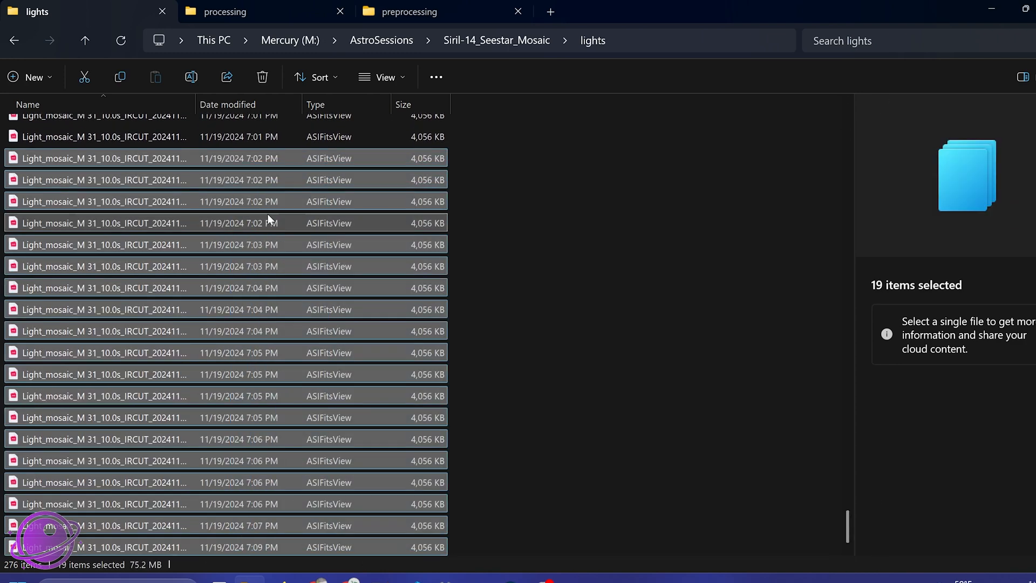
left_click(785, 469)
left_click_drag(849, 530, 847, 94)
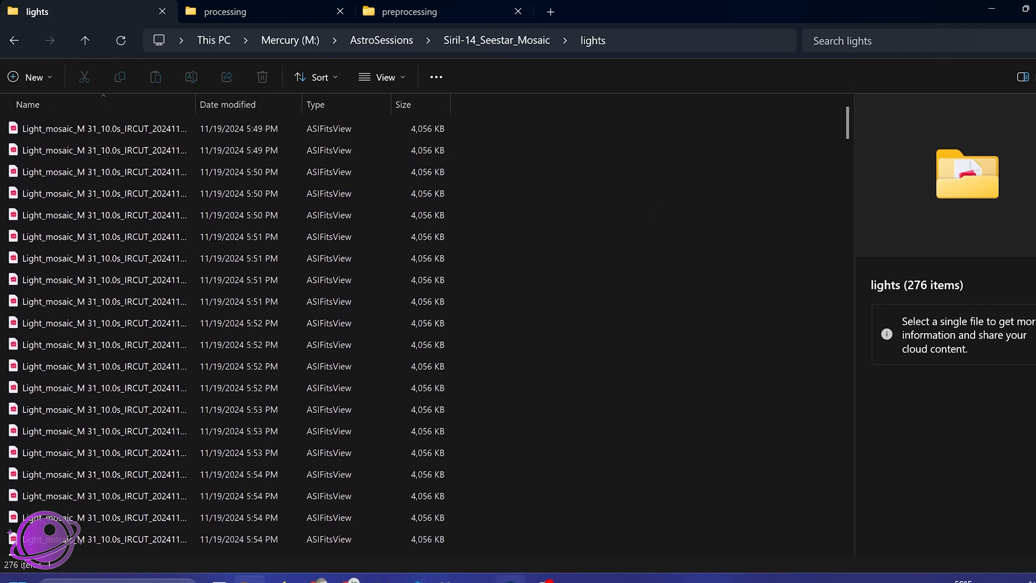
key("alt+Tab")
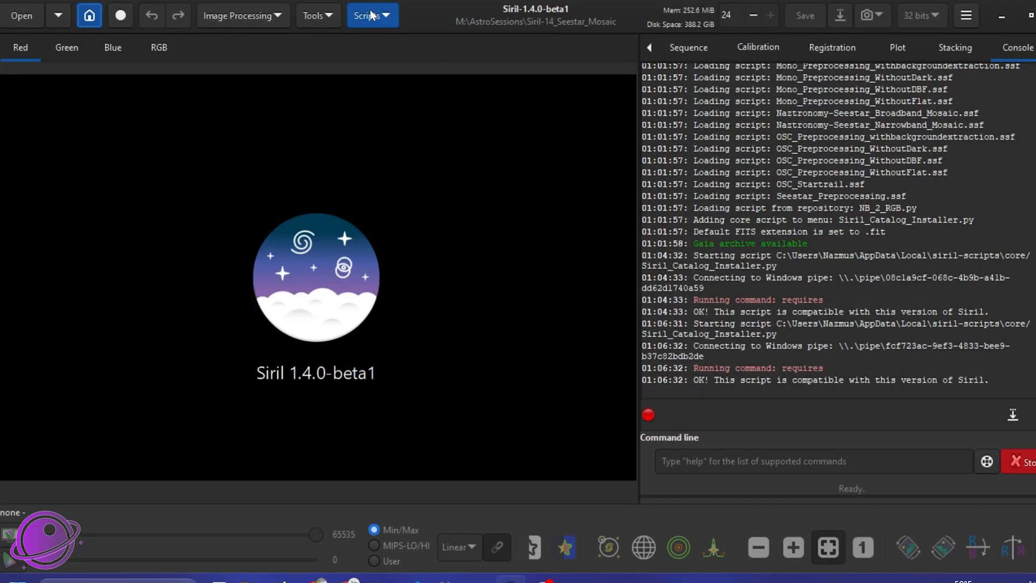
Launch Naztronomy-Seestar_Broadband_Mosaic.ssf and confirm the run despite the script warning.
left_click(370, 15)
mouse_move(397, 45)
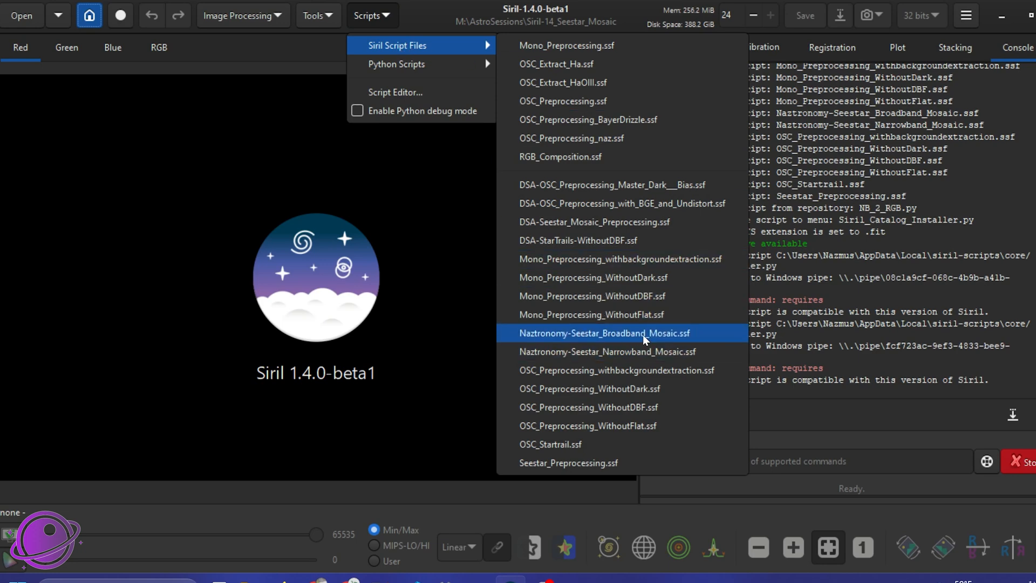
left_click(658, 335)
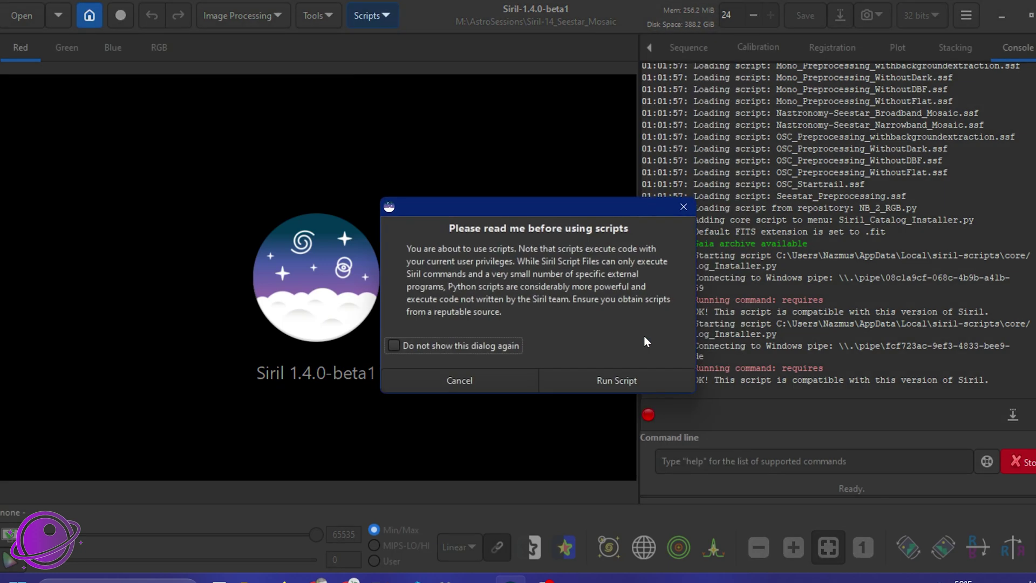
left_click(597, 383)
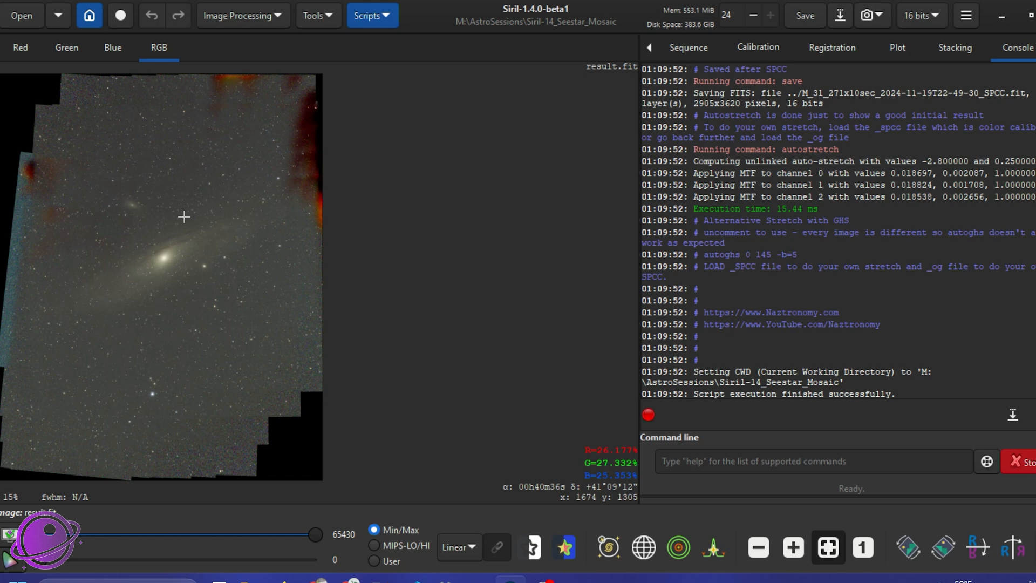
scroll(174, 221, "up", 1)
scroll(189, 235, "down", 1)
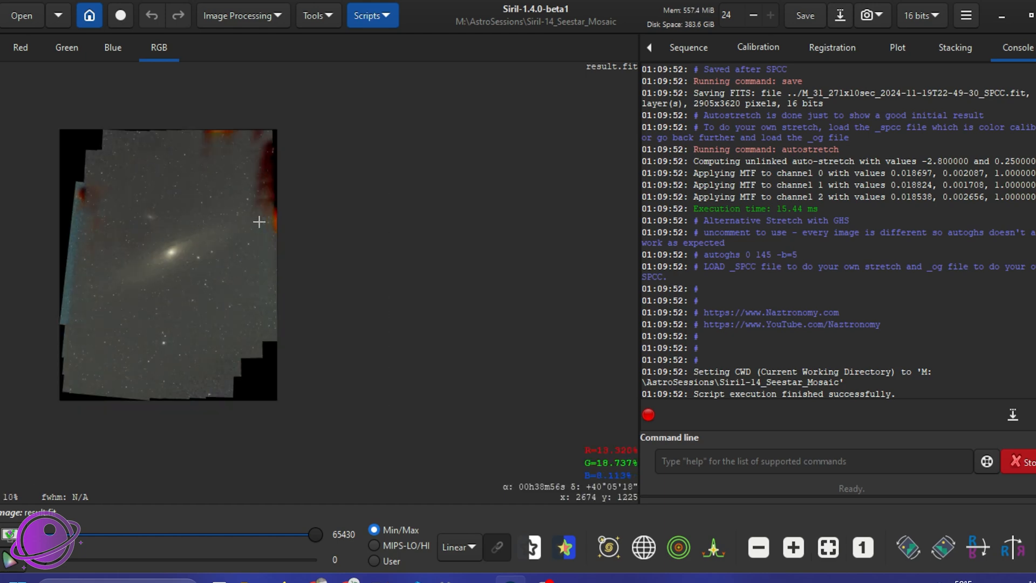
scroll(259, 222, "up", 1)
scroll(281, 138, "down", 1)
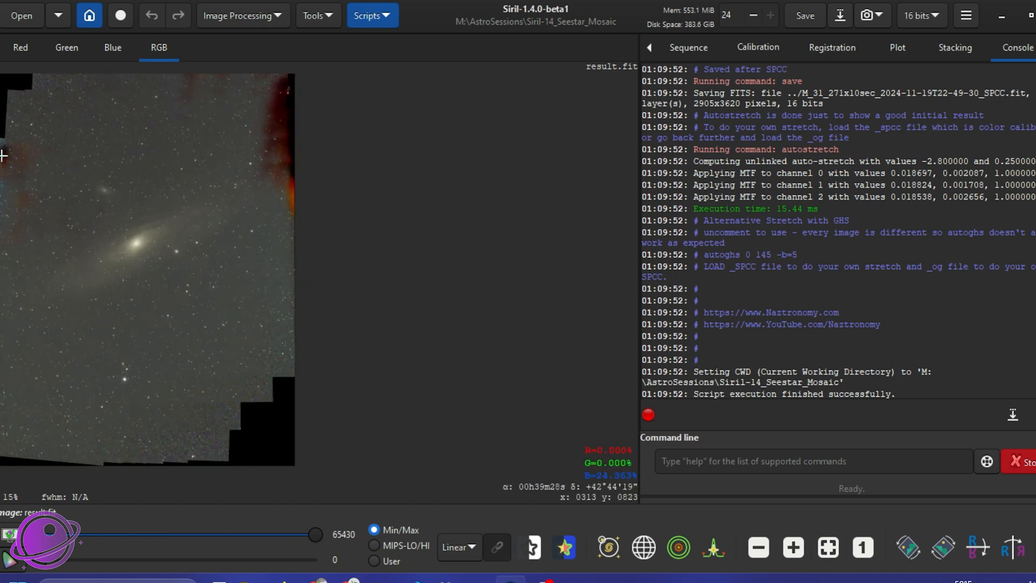
left_click_drag(87, 170, 360, 202)
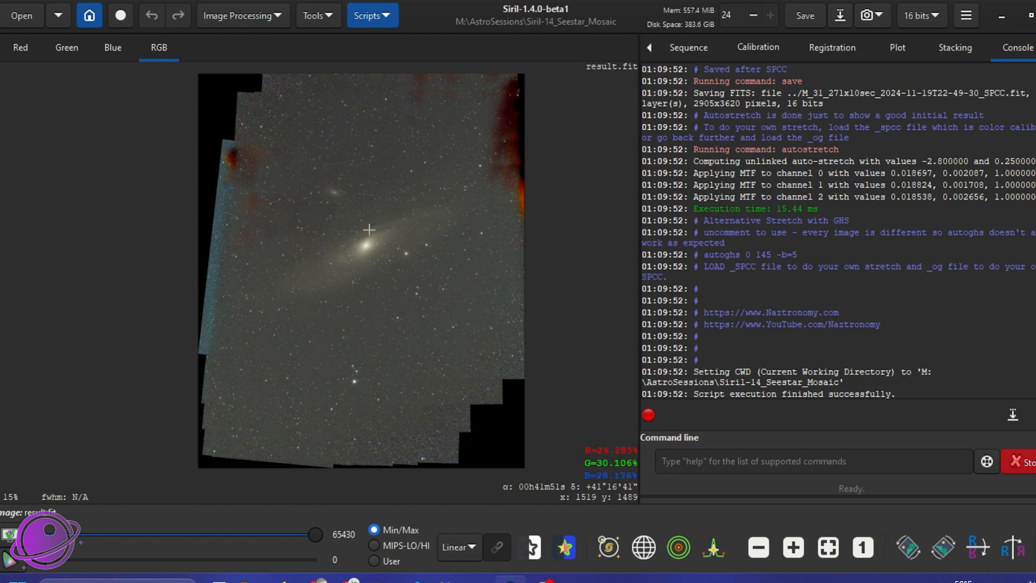
Show the _og and _SPCC result .fit files in Siril-14_Seestar_Mosaic and shrink Explorer over Siril.
left_click(251, 578)
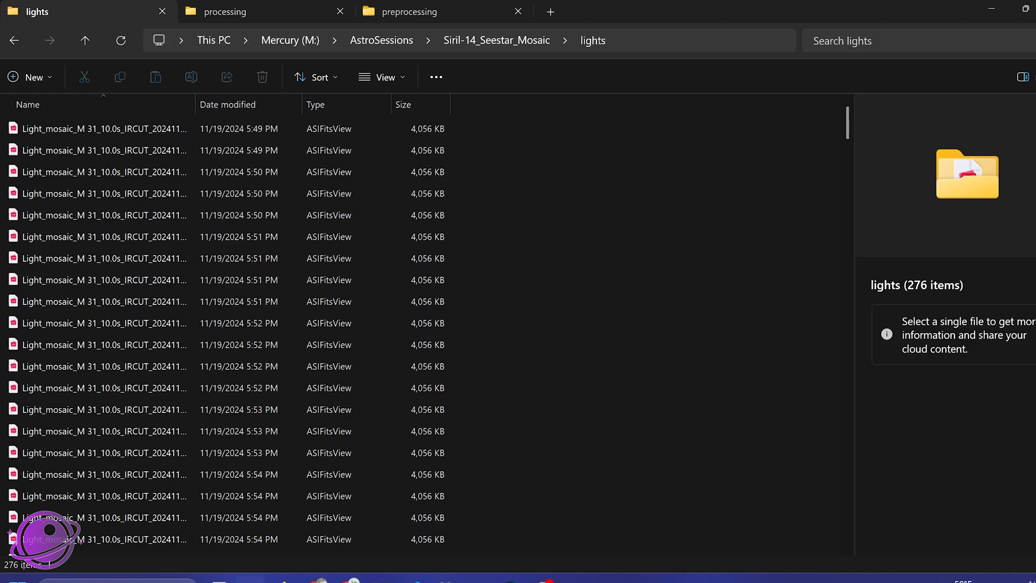
left_click(498, 40)
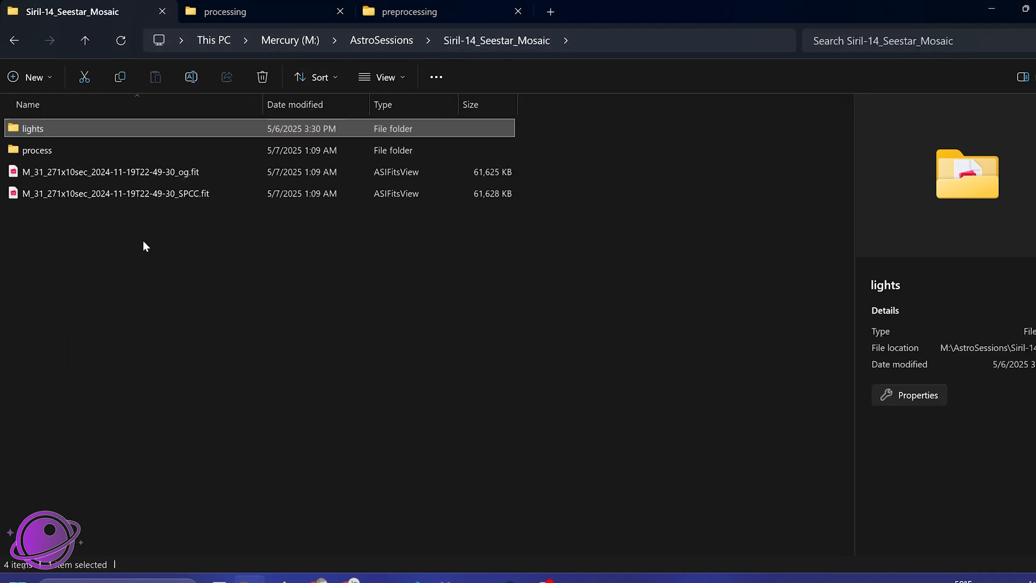
left_click_drag(142, 237, 121, 170)
left_click(184, 174)
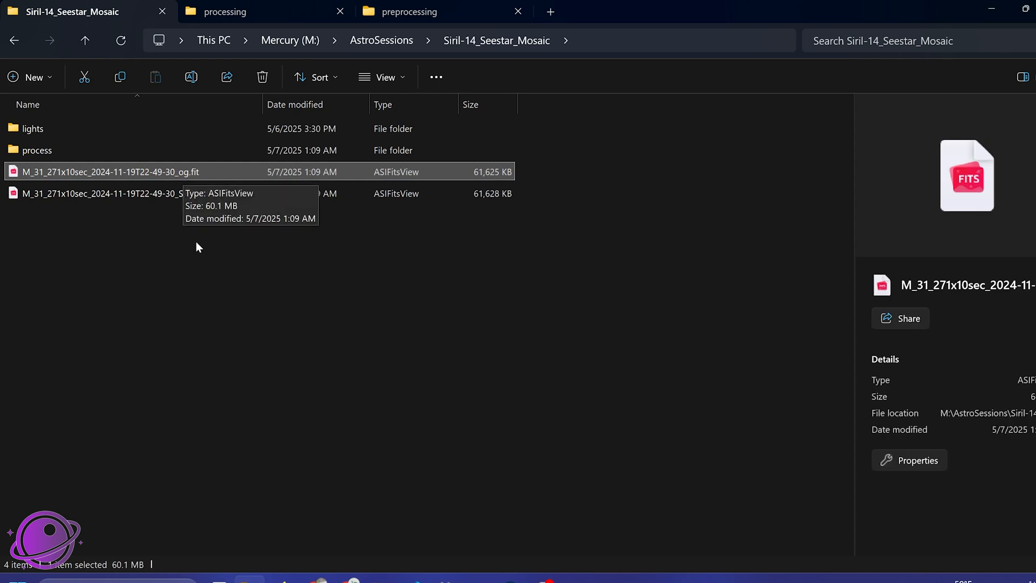
left_click(182, 194)
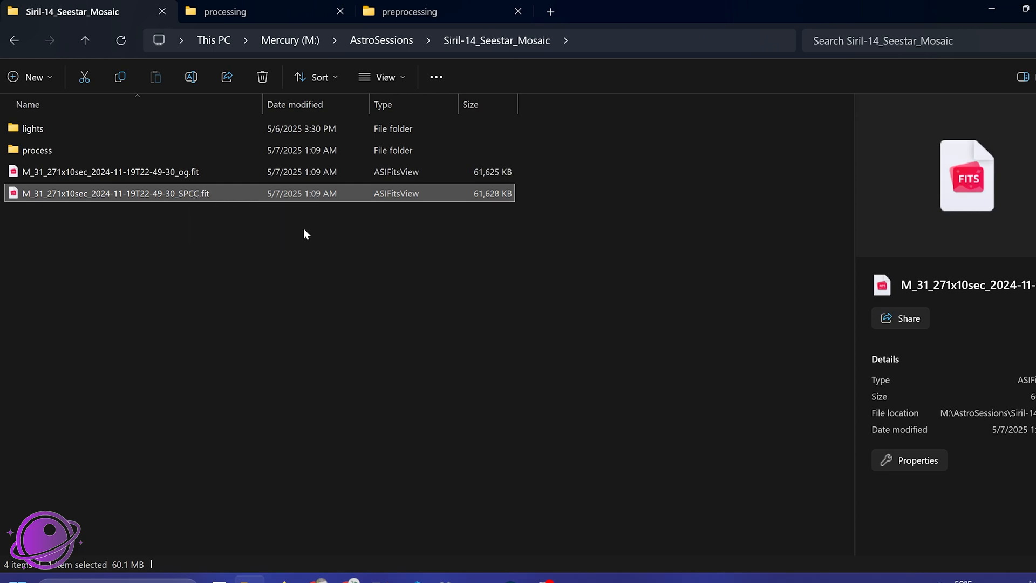
left_click_drag(626, 6, 788, 172)
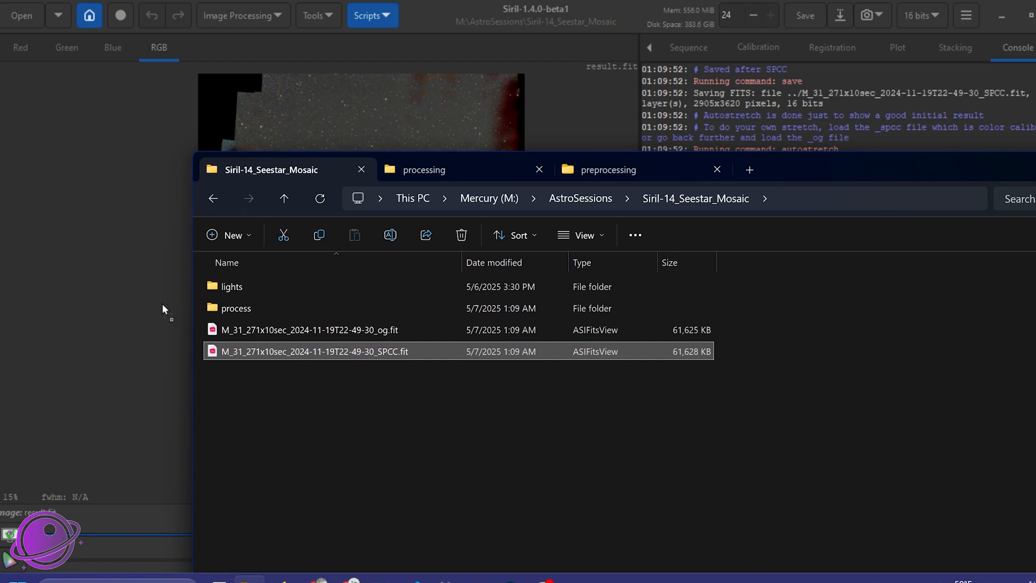
Load the _SPCC.fit result into Siril and display it with AutoStretch.
left_click_drag(133, 141, 134, 140)
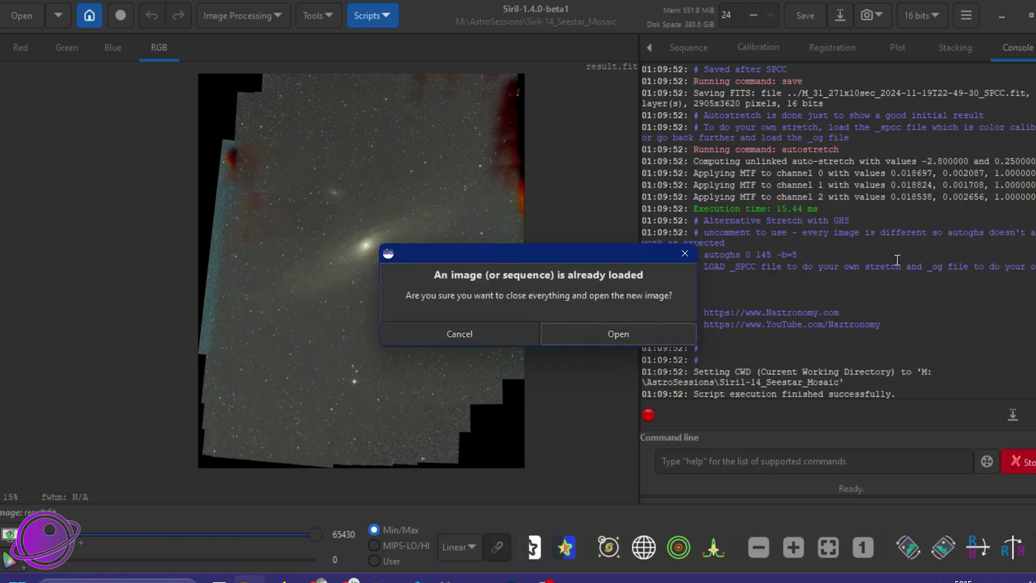
left_click(576, 340)
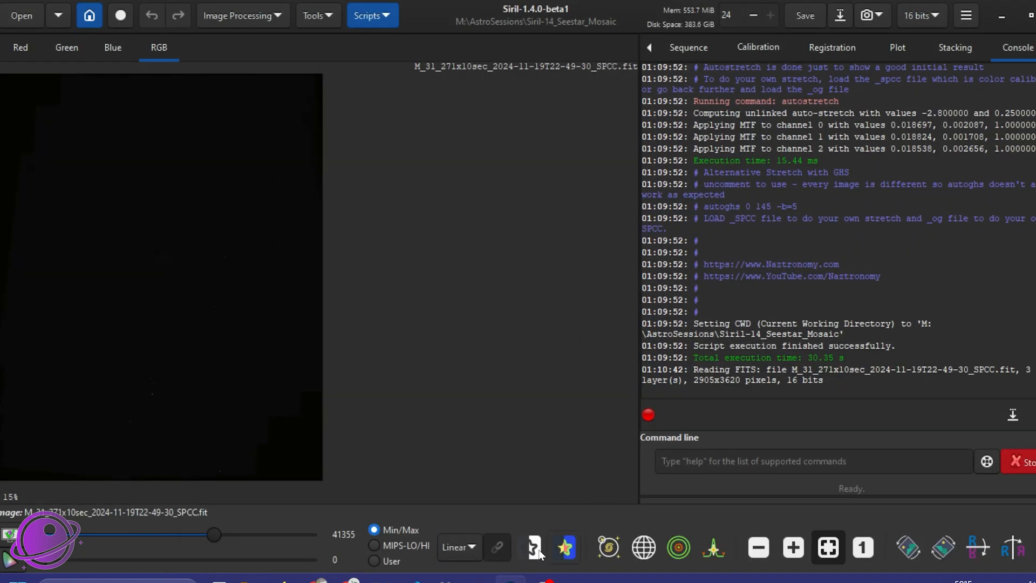
left_click(456, 546)
left_click(487, 488)
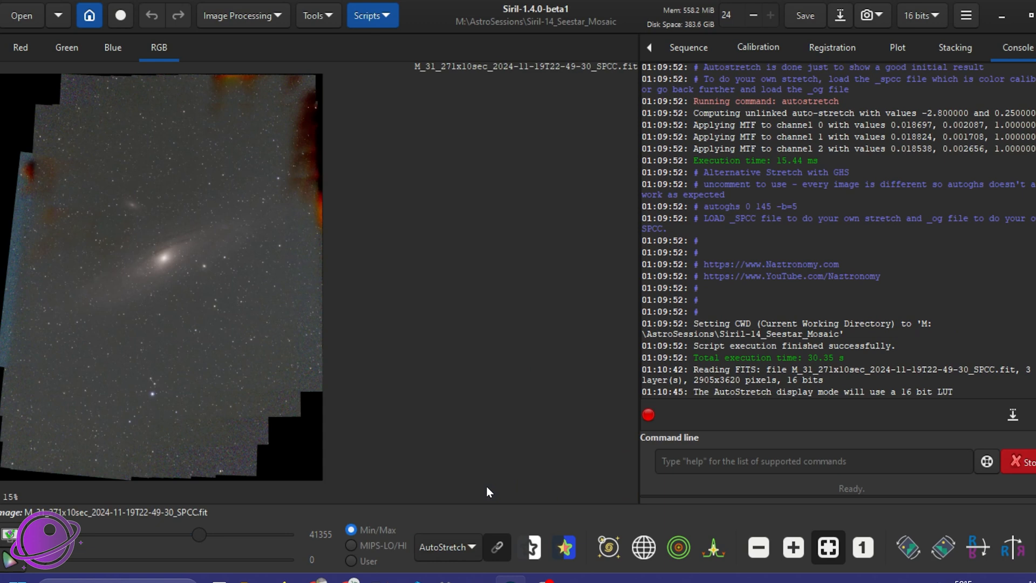
scroll(187, 283, "up", 3)
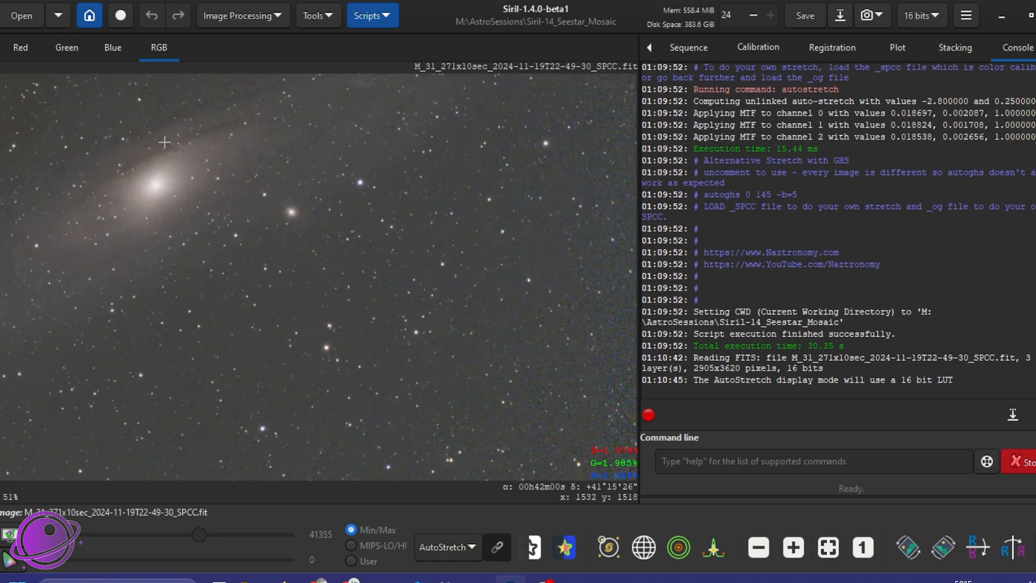
scroll(182, 245, "down", 3)
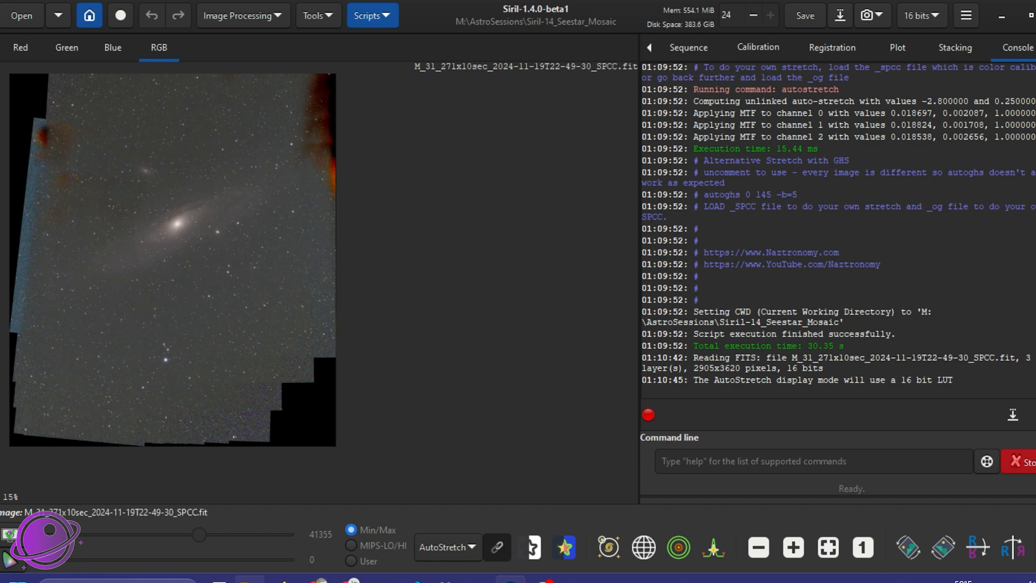
Load the _og file for comparison, then reload the _SPCC result.
left_click(511, 579)
left_click(261, 334)
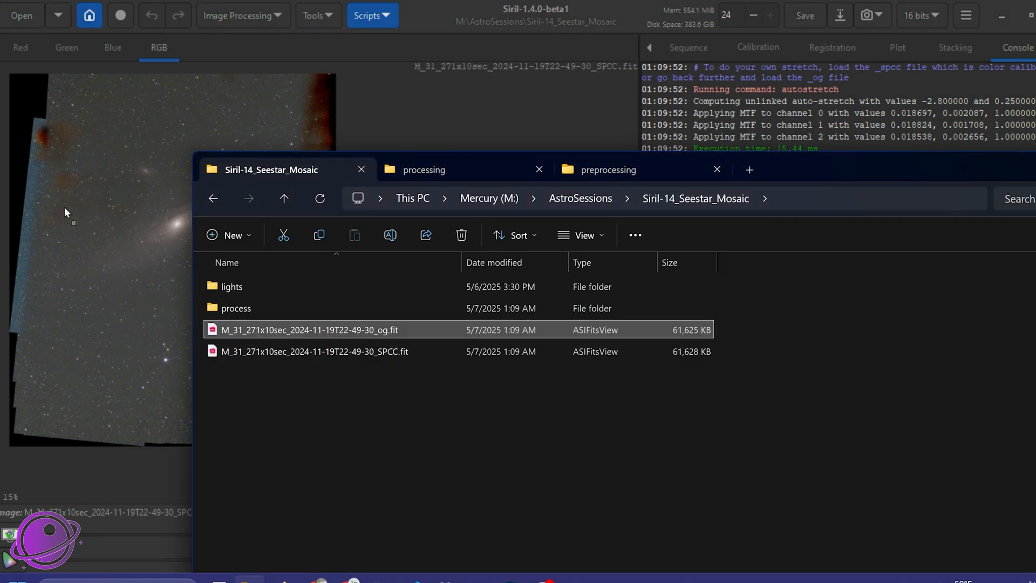
left_click_drag(64, 206, 81, 206)
left_click(653, 341)
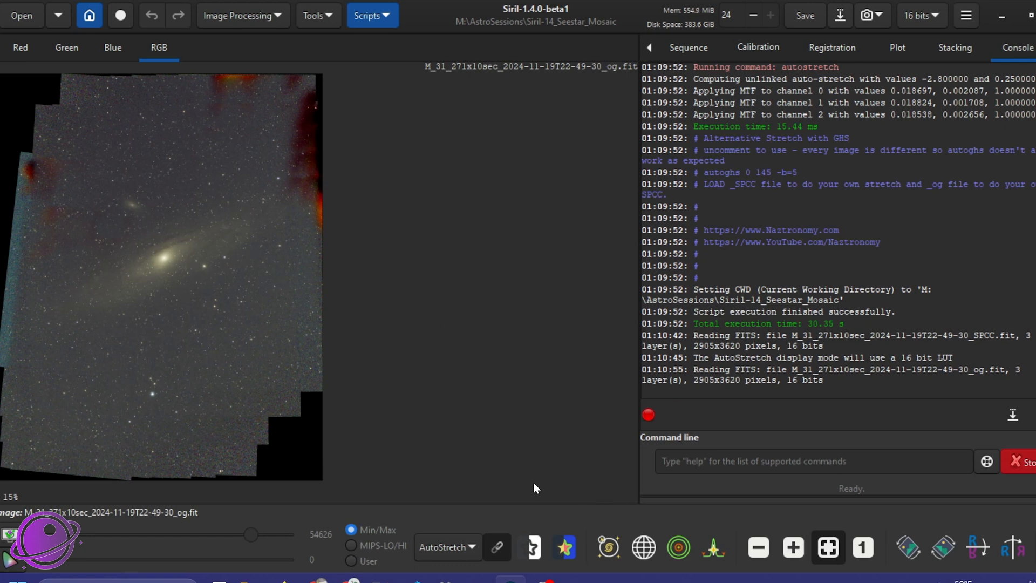
left_click(250, 580)
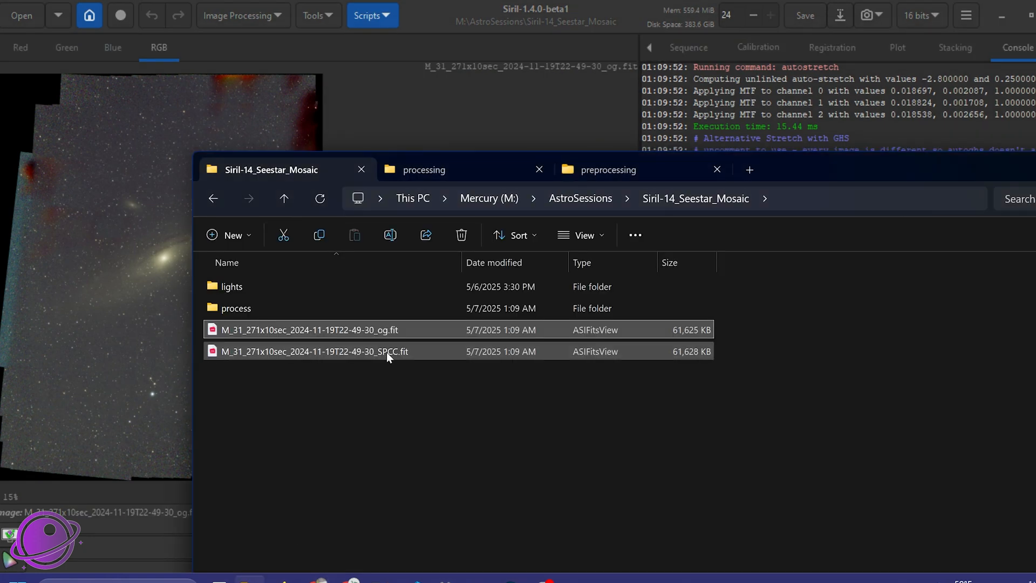
left_click_drag(75, 258, 77, 261)
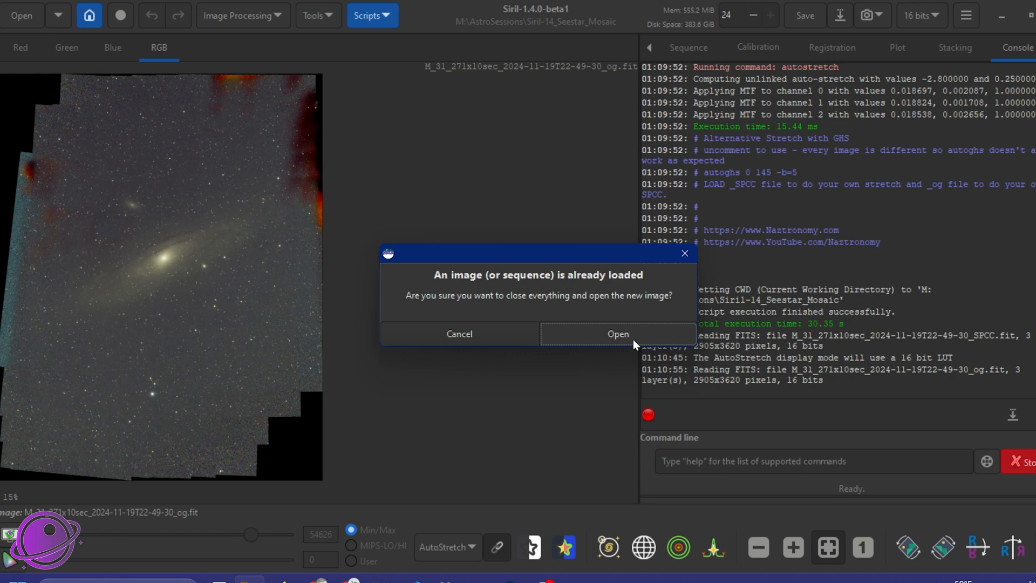
left_click(618, 334)
Select a rectangle around the galaxy and crop the image to it.
mouse_move(80, 147)
left_mouse_down()
mouse_move(227, 378)
mouse_move(281, 390)
left_mouse_up()
left_click_drag(197, 339, 182, 341)
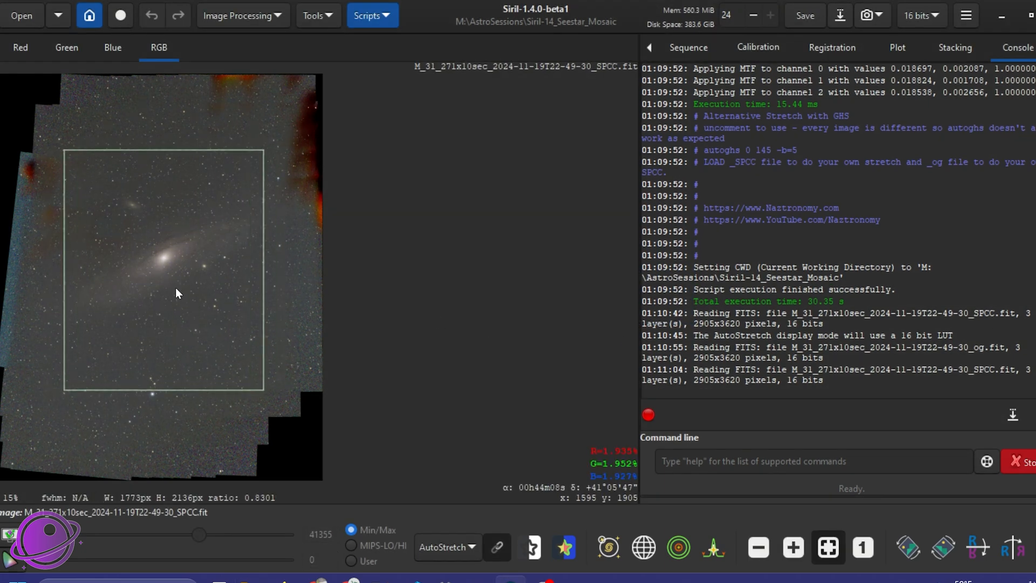
right_click(178, 293)
mouse_move(369, 419)
left_click(379, 414)
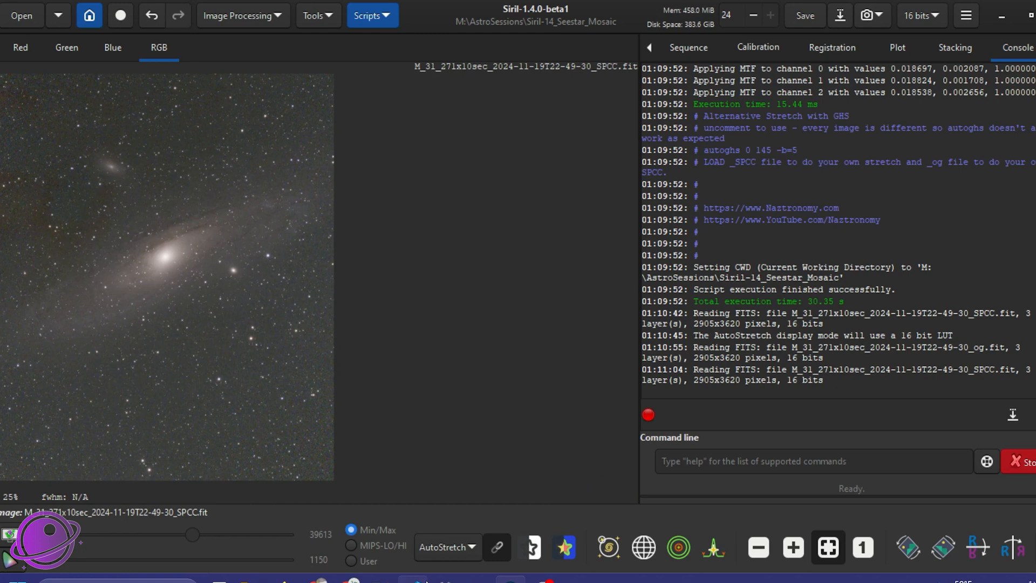
Return the display to Linear and apply an automatic Histogram Transformation stretch.
left_click(459, 547)
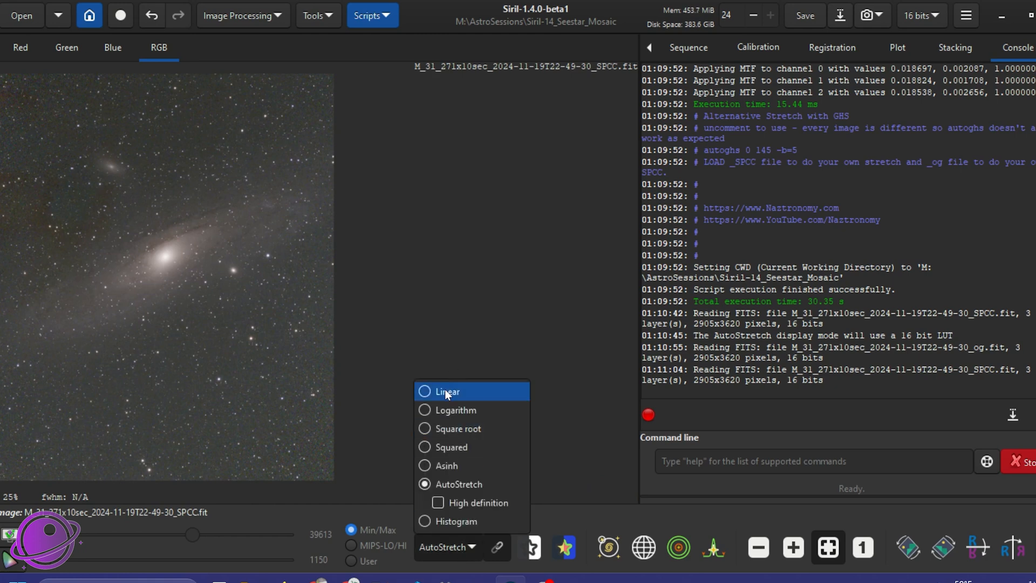
left_click(445, 390)
left_click(241, 16)
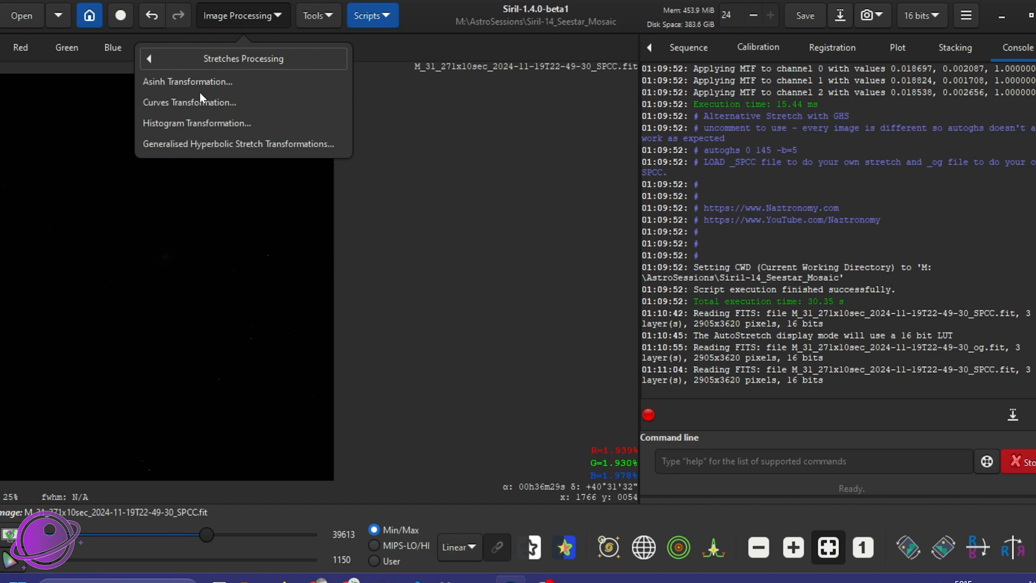
left_click(179, 122)
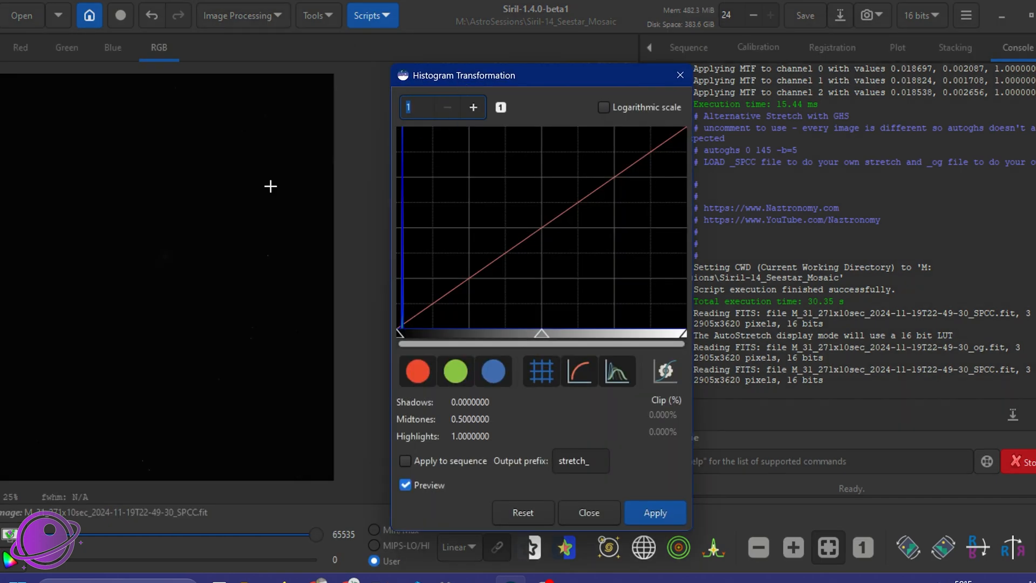
left_click(665, 371)
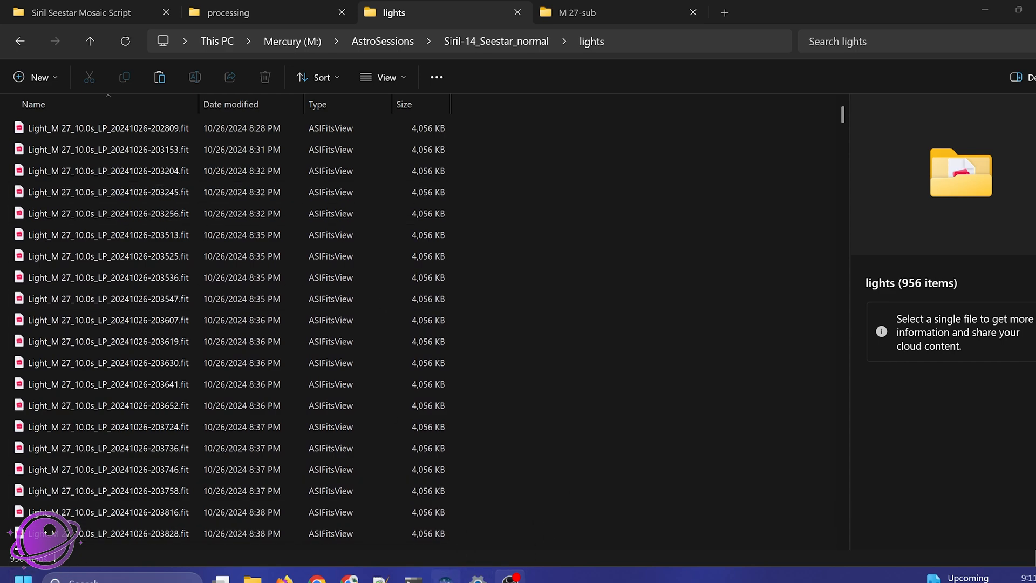
Float Siril in a smaller window and bring up the Scripts menu for the Narrowband mosaic script.
left_click(446, 579)
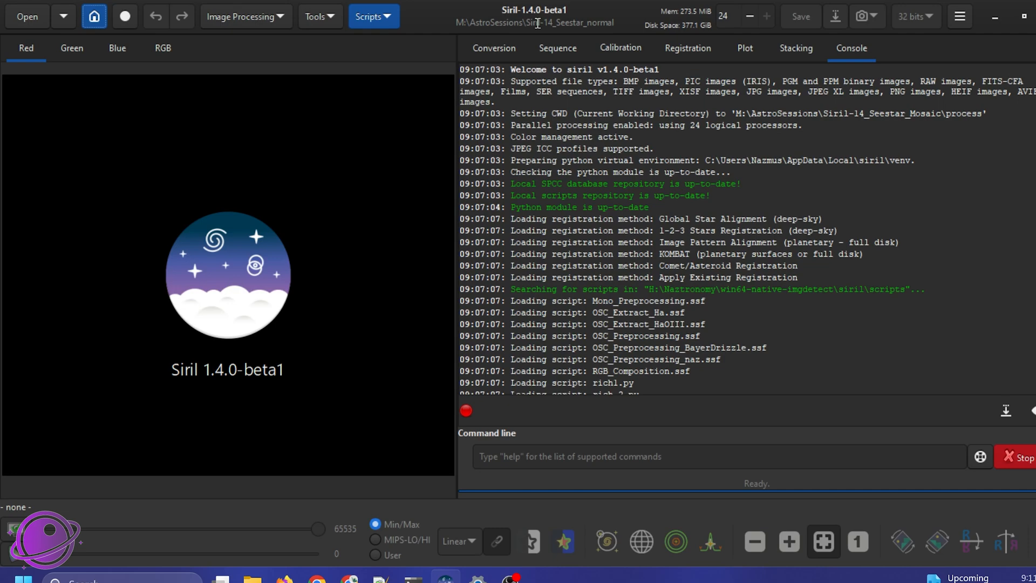
left_click_drag(529, 22, 574, 1)
left_click(369, 18)
mouse_move(398, 47)
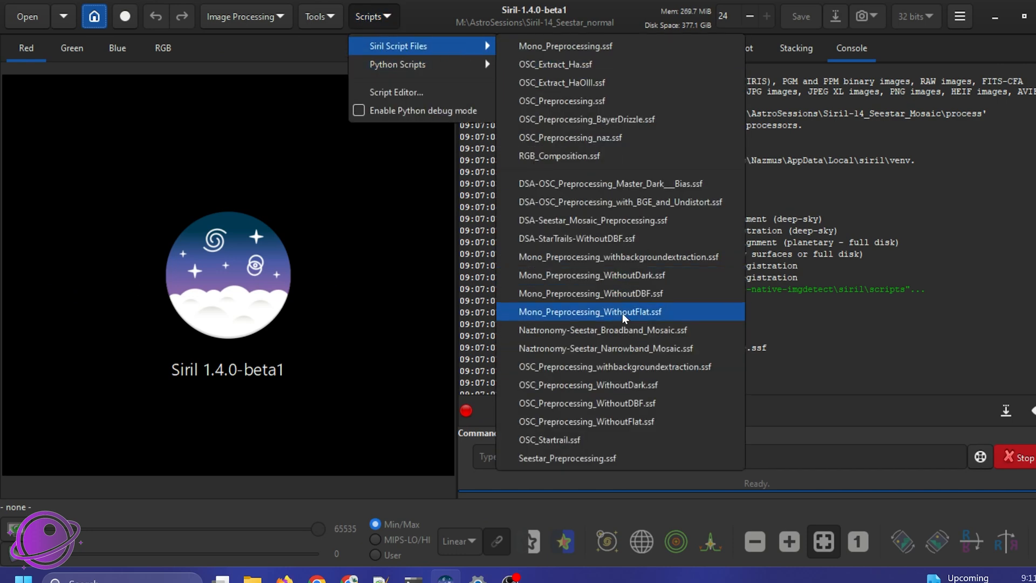
Run the Seestar narrowband mosaic script past the warning and note its 2 min 17 s execution time in the log.
left_click(635, 348)
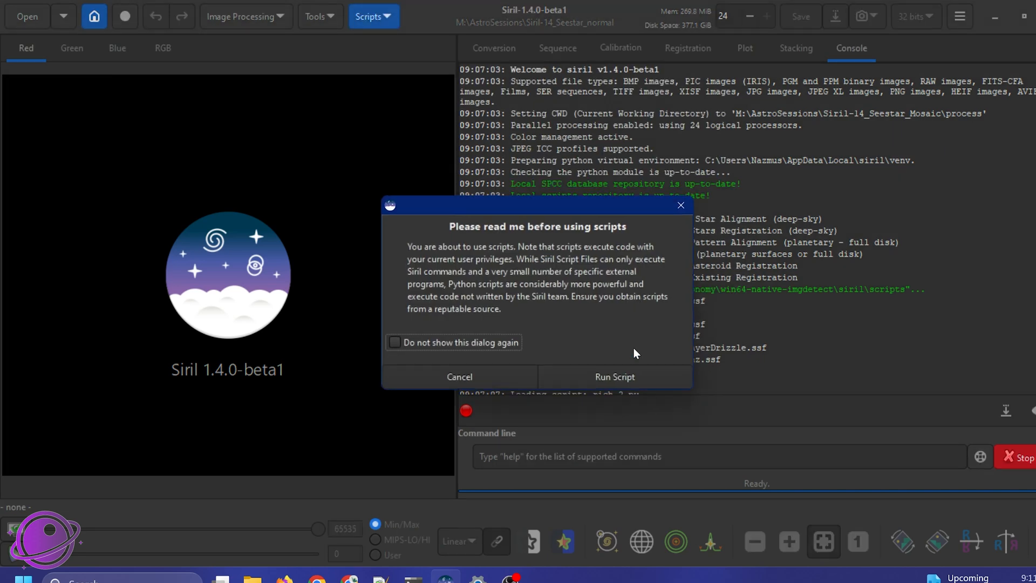
left_click(612, 375)
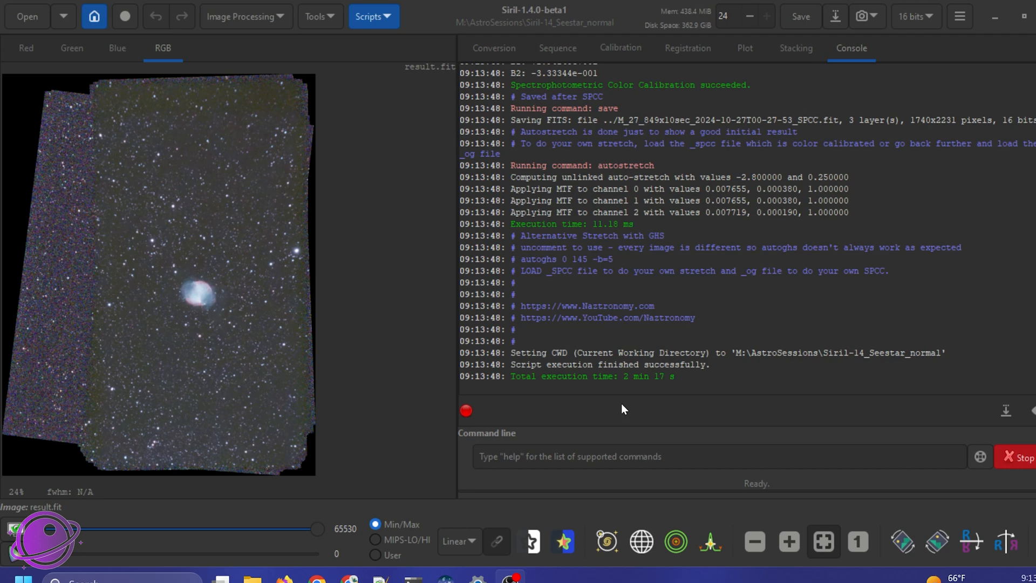
left_click_drag(622, 377, 682, 376)
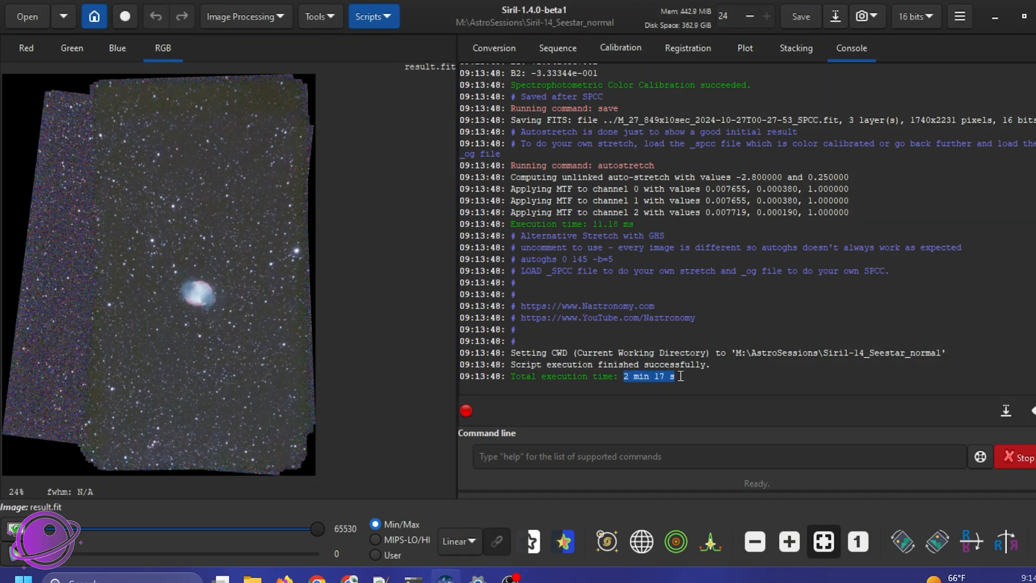
left_click(694, 375)
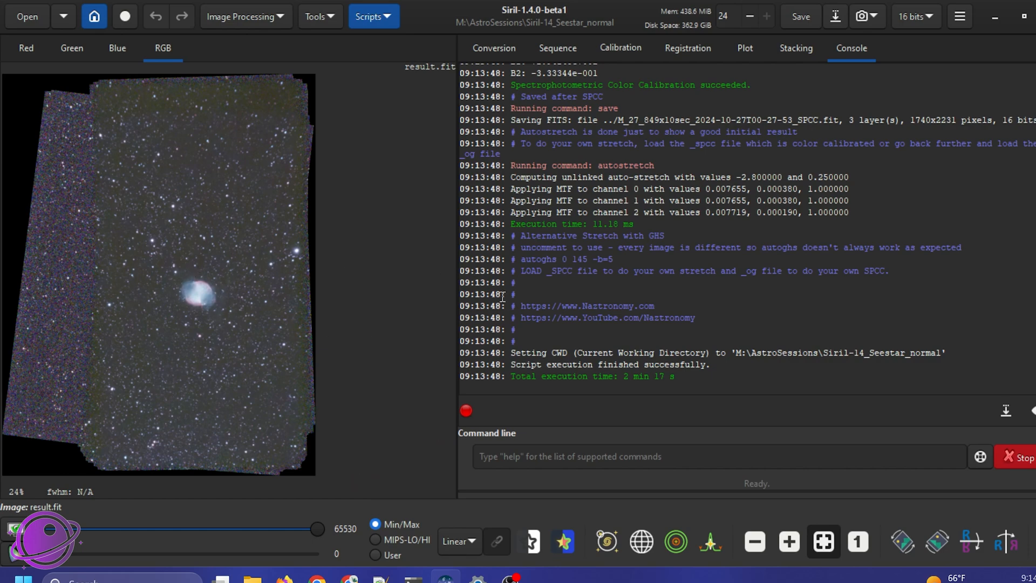
scroll(729, 244, "up", 10)
scroll(728, 243, "up", 10)
scroll(729, 244, "up", 10)
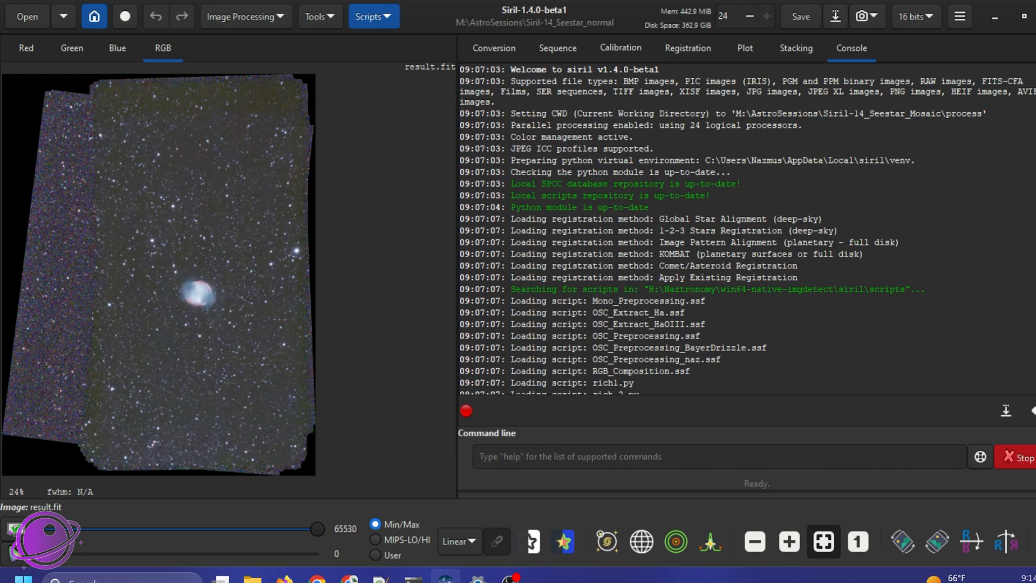
scroll(729, 243, "down", 10)
scroll(728, 243, "down", 5)
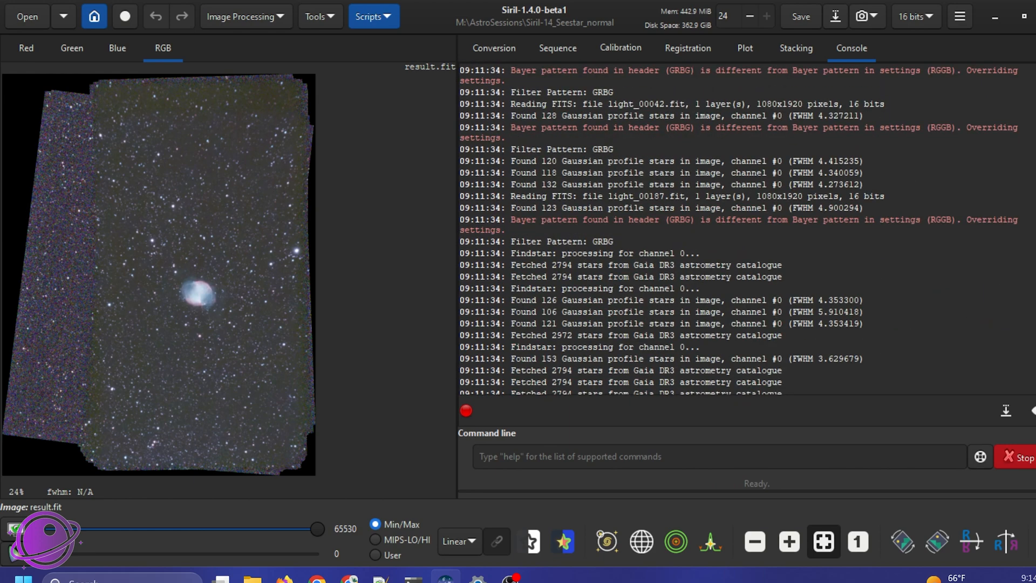
scroll(729, 244, "down", 5)
scroll(730, 243, "down", 5)
scroll(729, 243, "down", 5)
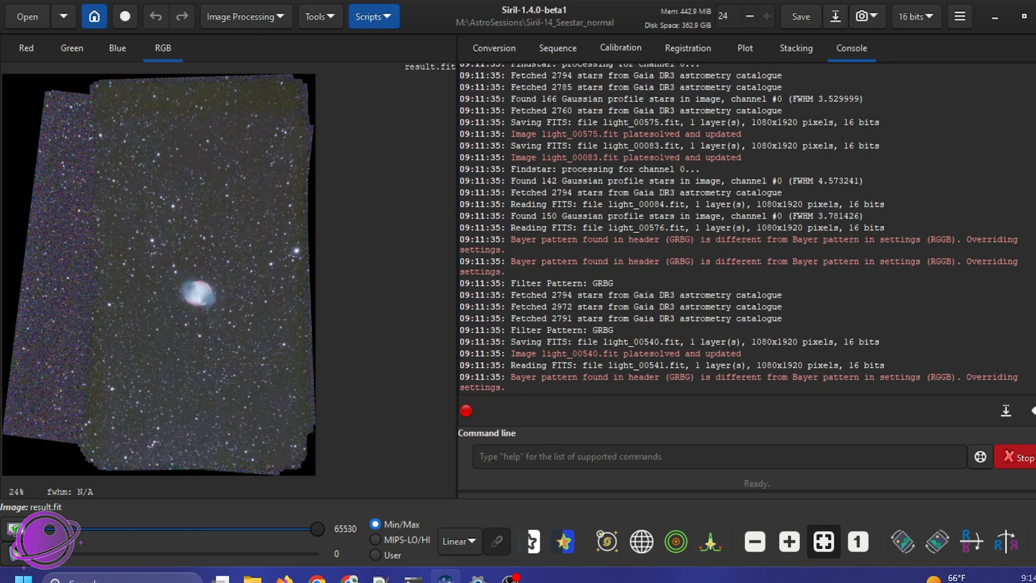
scroll(688, 275, "down", 5)
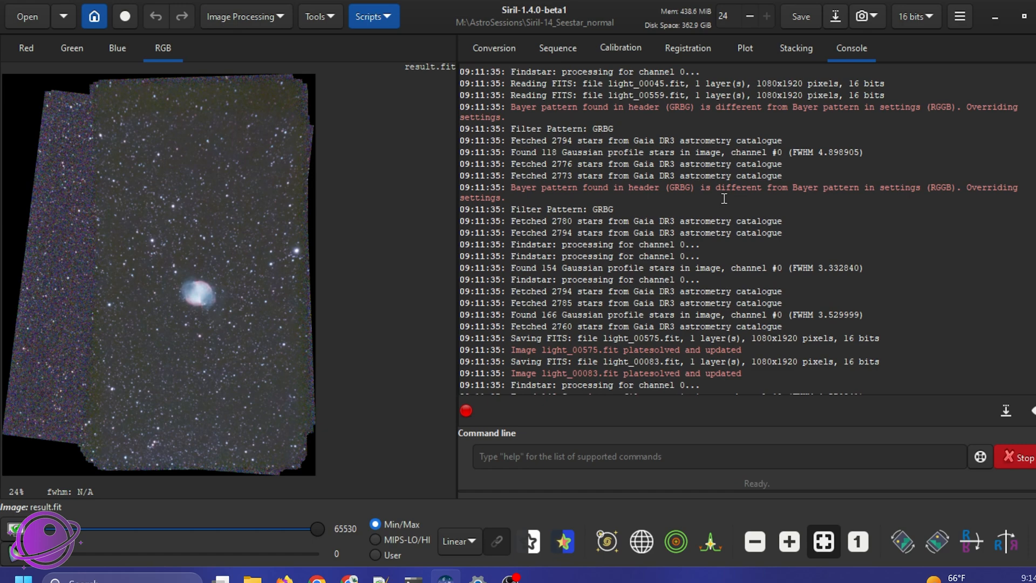
scroll(729, 244, "down", 10)
scroll(729, 243, "down", 10)
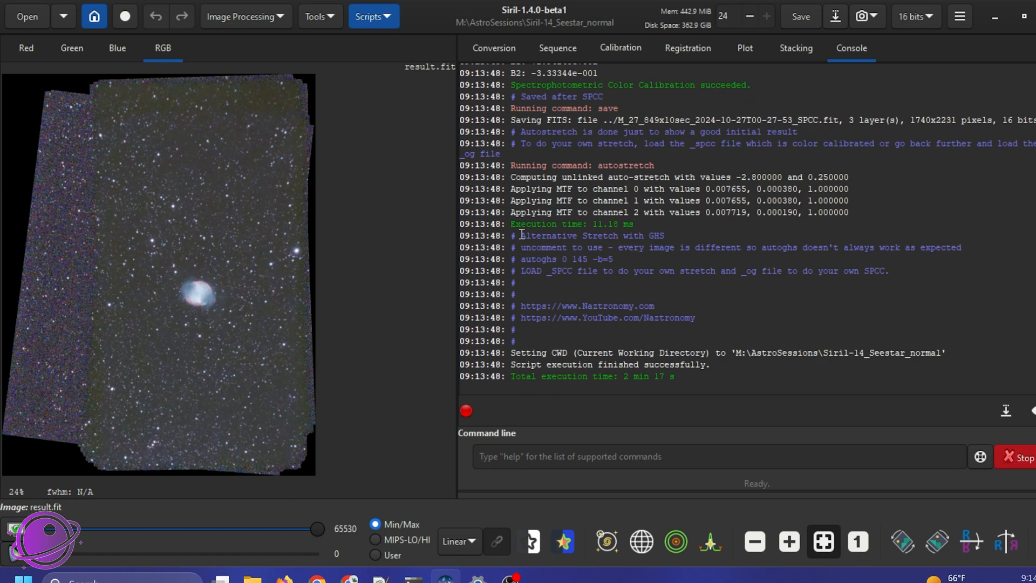
Narrow the log pane for more image room and outline a ~995×1087 px region around the M27 nebula.
left_click_drag(458, 193, 838, 243)
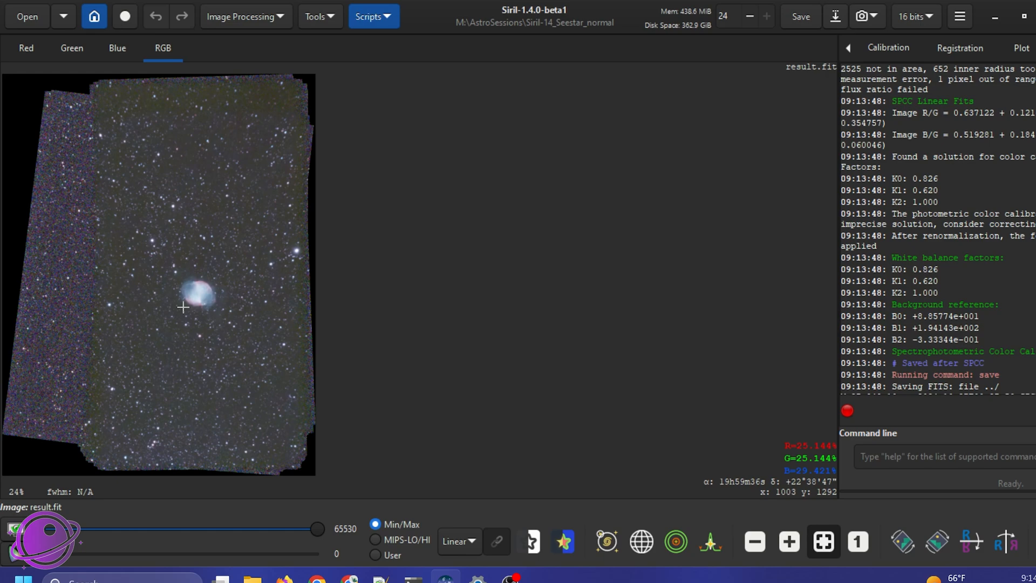
scroll(183, 307, "up", 3)
scroll(197, 308, "down", 3)
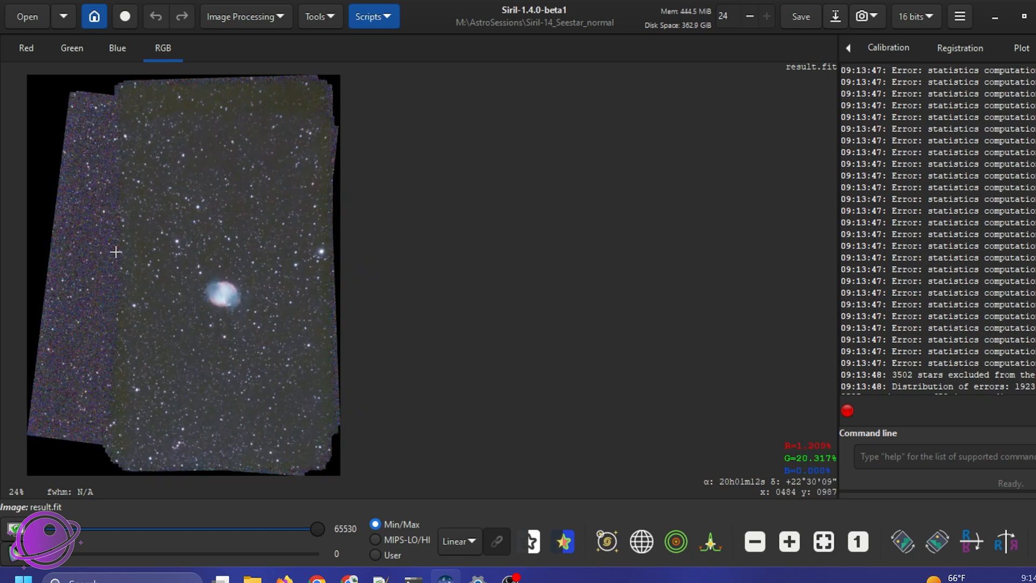
scroll(89, 231, "up", 2)
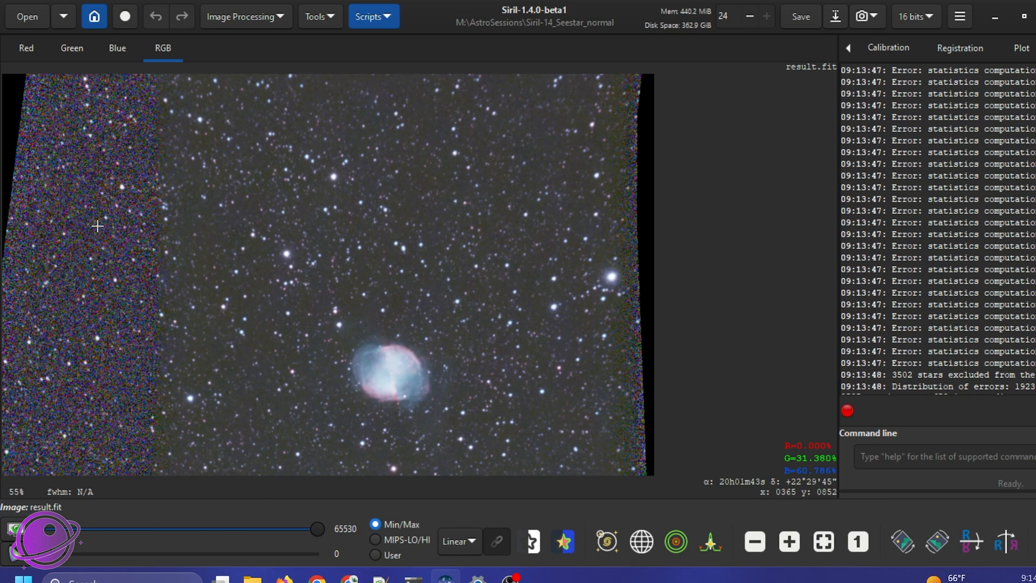
scroll(95, 295, "down", 3)
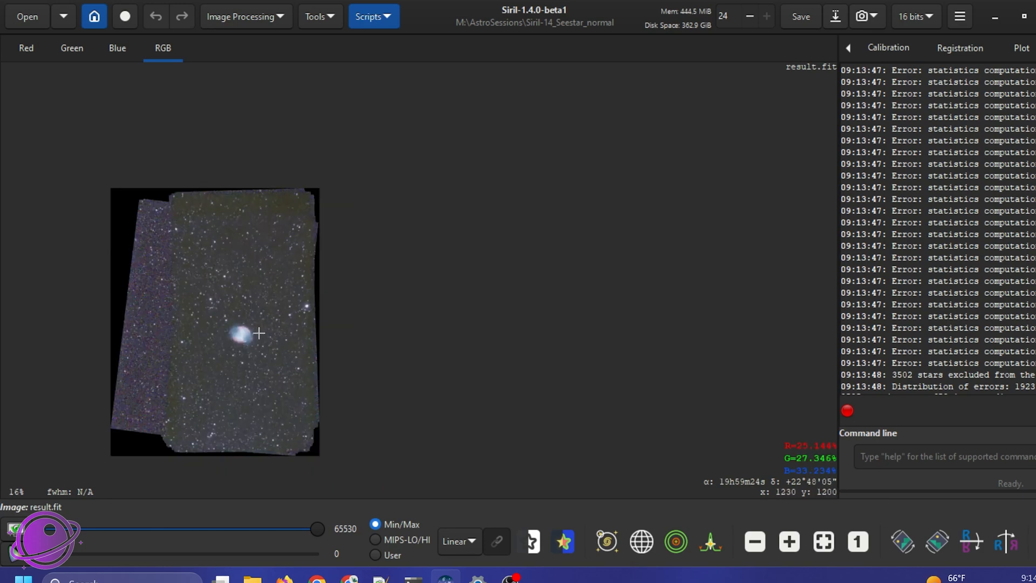
scroll(243, 243, "up", 1)
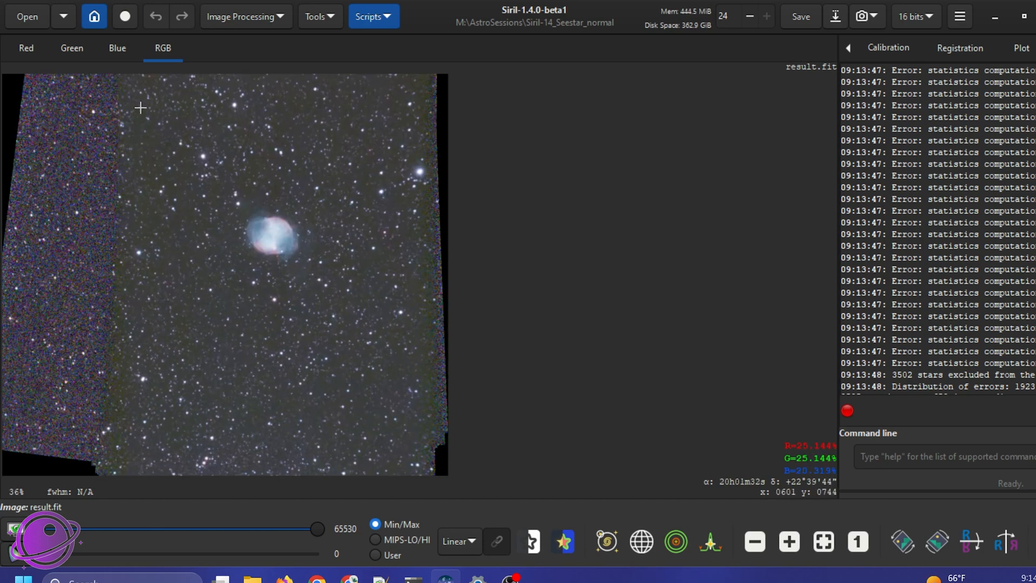
mouse_move(141, 91)
left_mouse_down()
mouse_move(479, 432)
mouse_move(410, 385)
left_mouse_up()
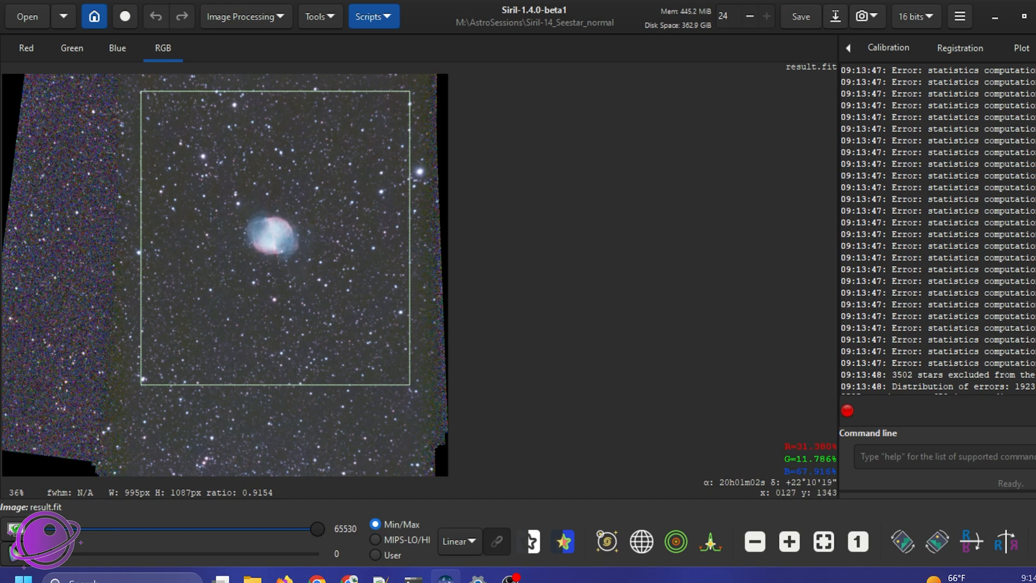
In the file browser, reach the Siril-14_Seestar_normal folder and pick the M27 _SPCC.fit file.
left_click(251, 578)
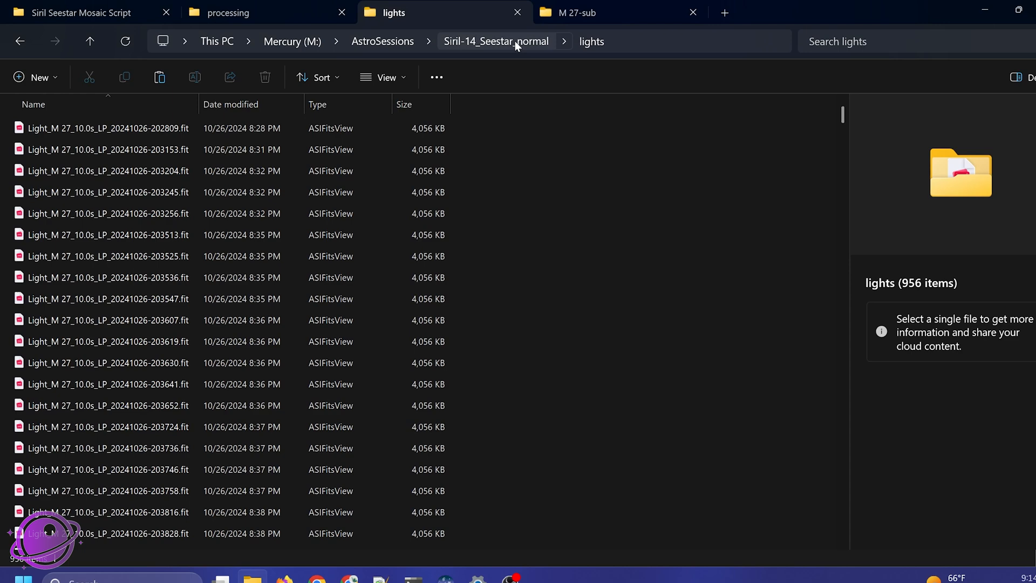
left_click(497, 42)
left_click_drag(832, 10, 1033, 49)
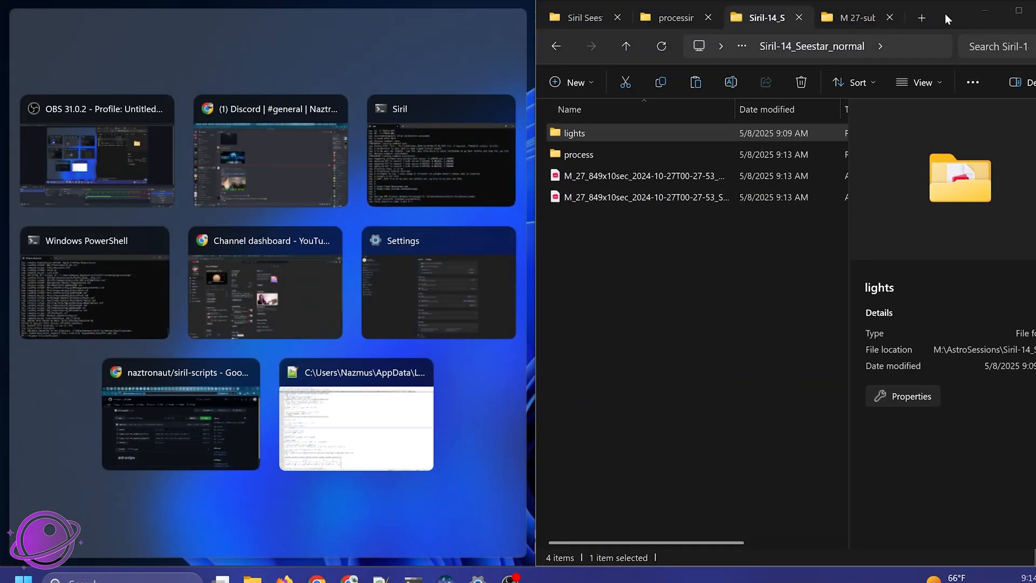
left_click_drag(945, 15, 838, 159)
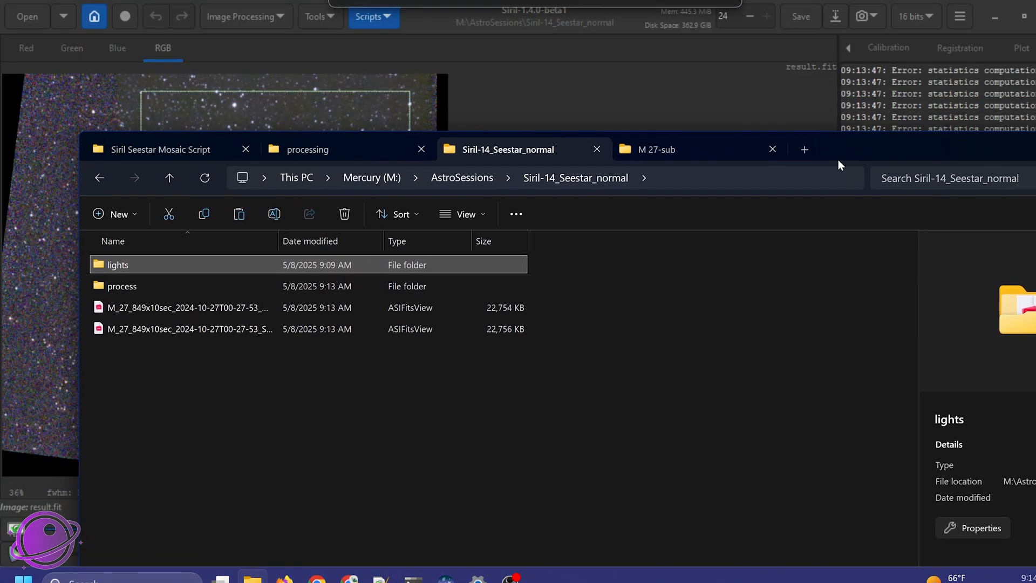
double_click(278, 241)
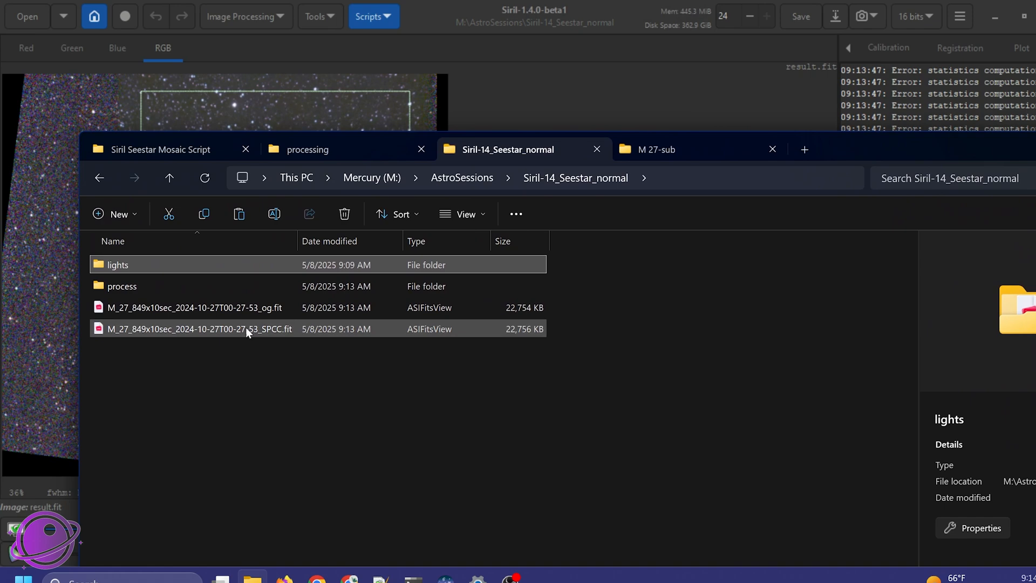
left_click(246, 329)
Load the SPCC file into Siril replacing the current image, show it with AutoStretch, and outline a region around the nebula.
left_click_drag(443, 244, 363, 98)
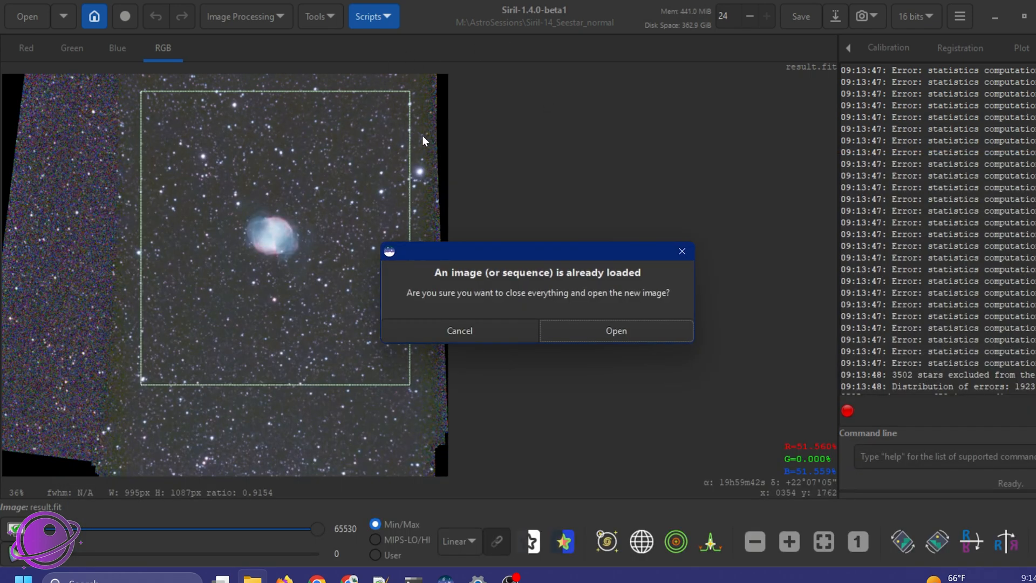
left_click(607, 333)
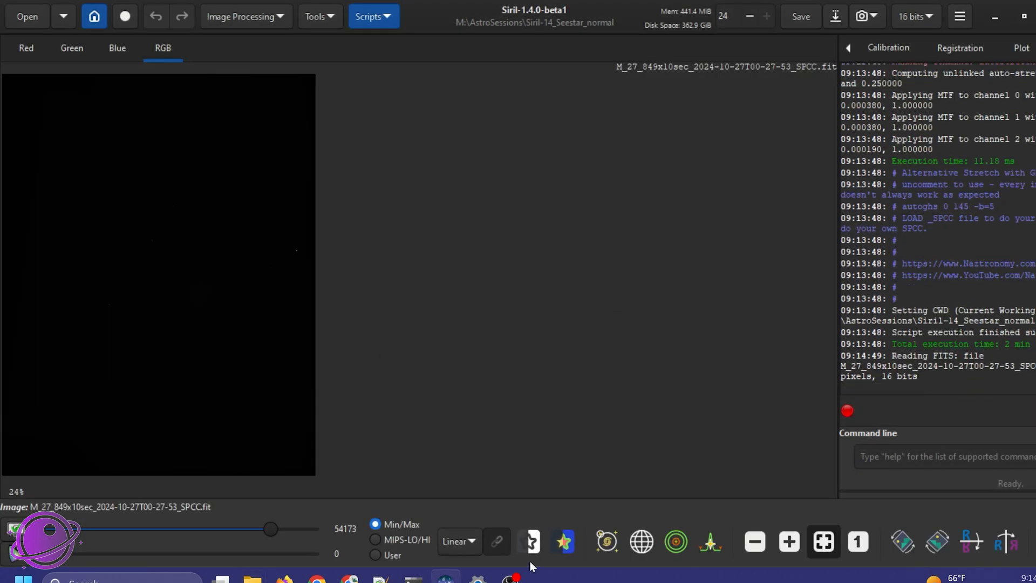
left_click(458, 541)
left_click(481, 477)
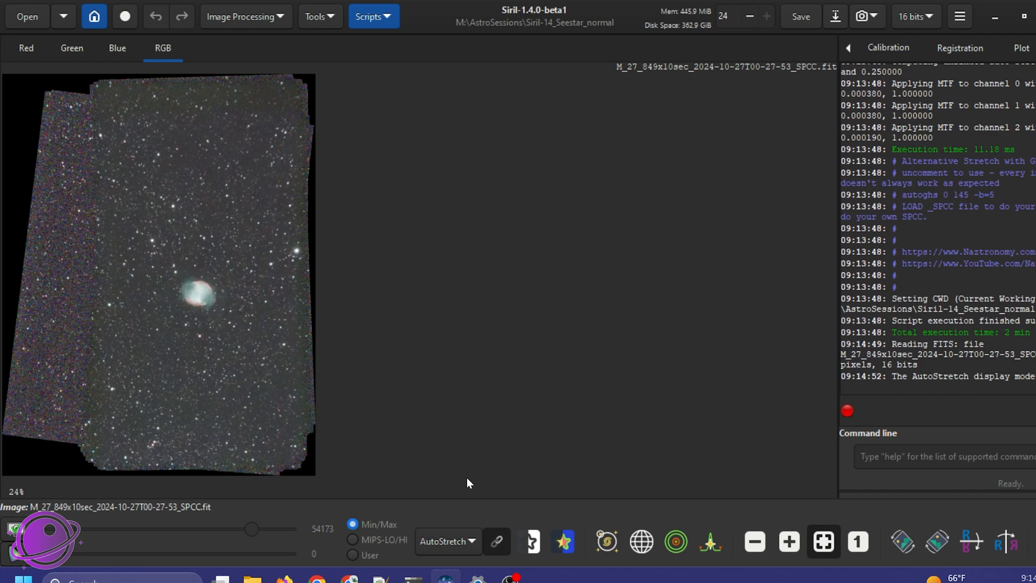
left_click_drag(127, 219, 298, 353)
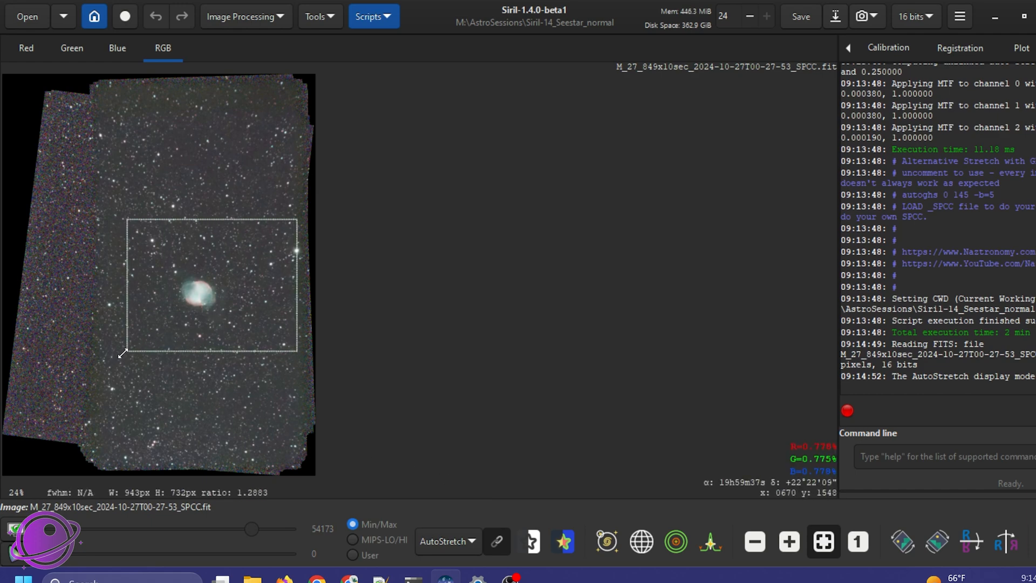
left_click_drag(127, 352, 111, 357)
Crop the M27 SPCC image to the outlined region via the selection's Crop command.
right_click(223, 297)
mouse_move(256, 422)
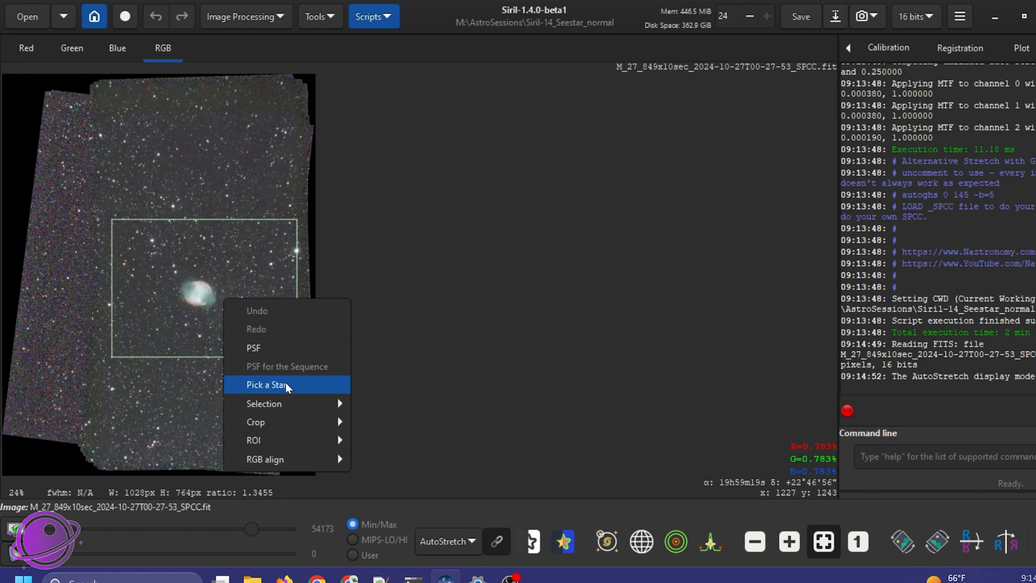
left_click(381, 421)
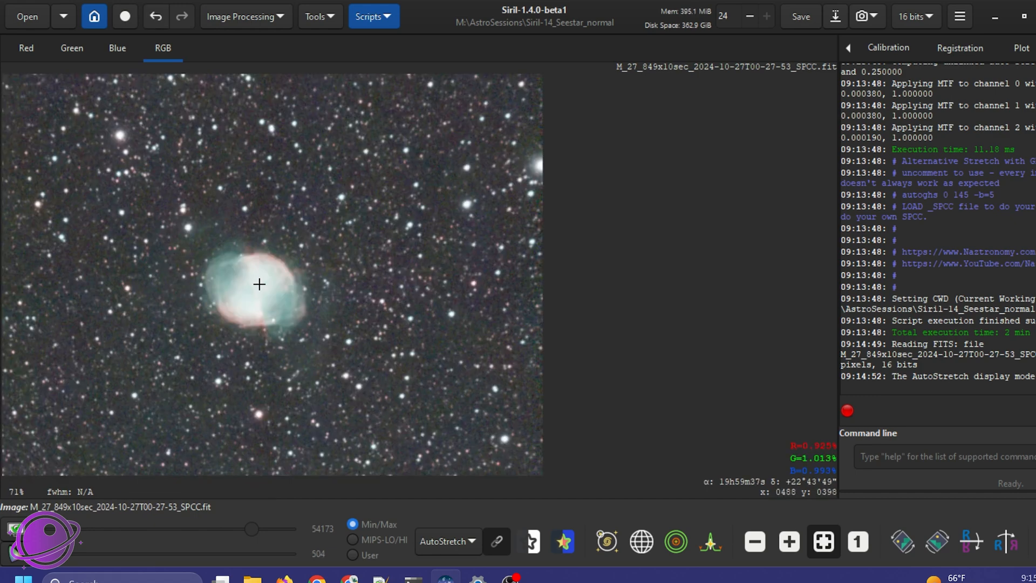